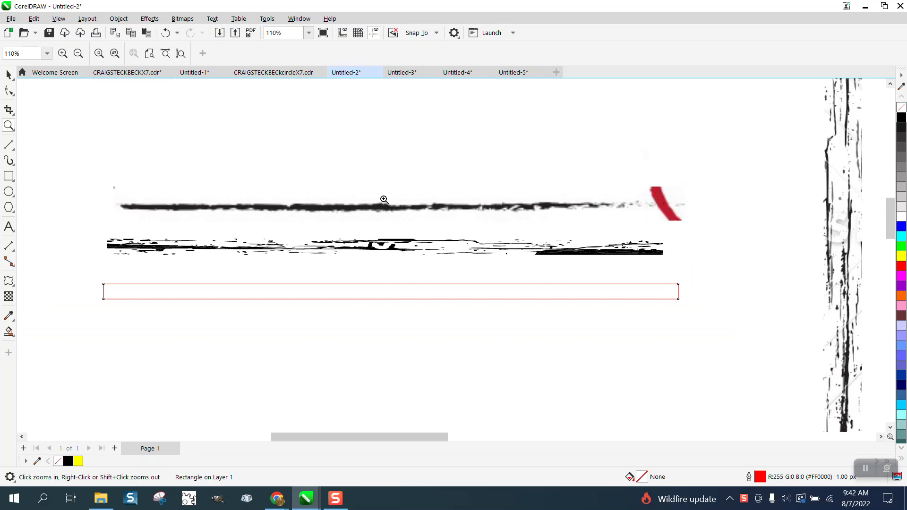
# Change the long thin rectangle's outline to black and reduce its height to about 0.15 inches from the upper edge
pyautogui.click(8, 75)
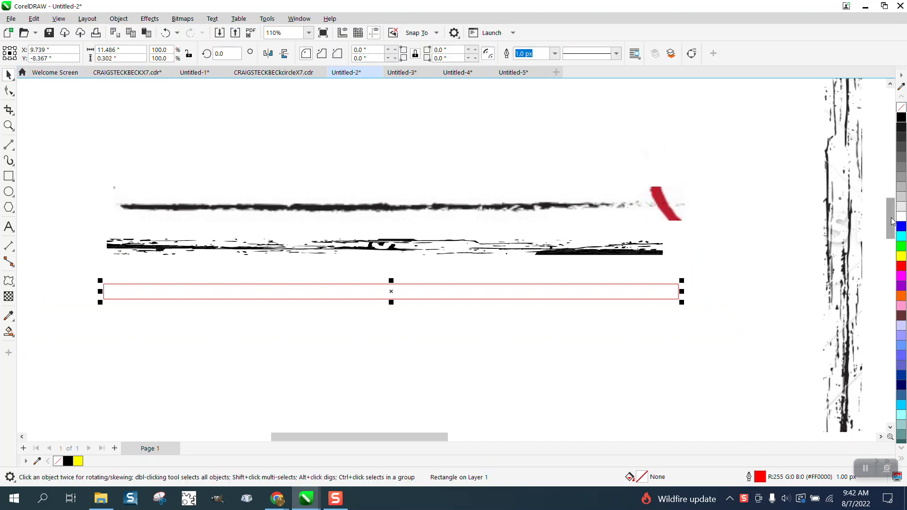
pyautogui.rightClick(899, 127)
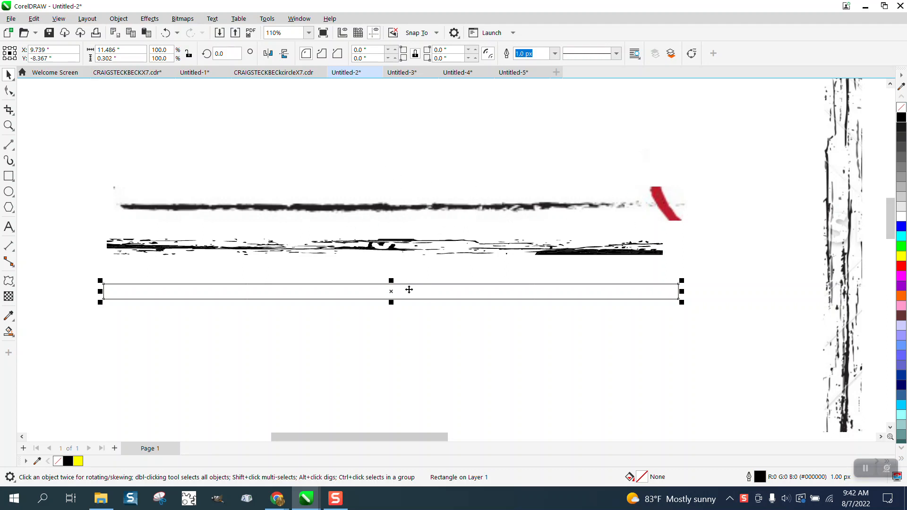
pyautogui.moveTo(391, 279); pyautogui.dragTo(391, 287)
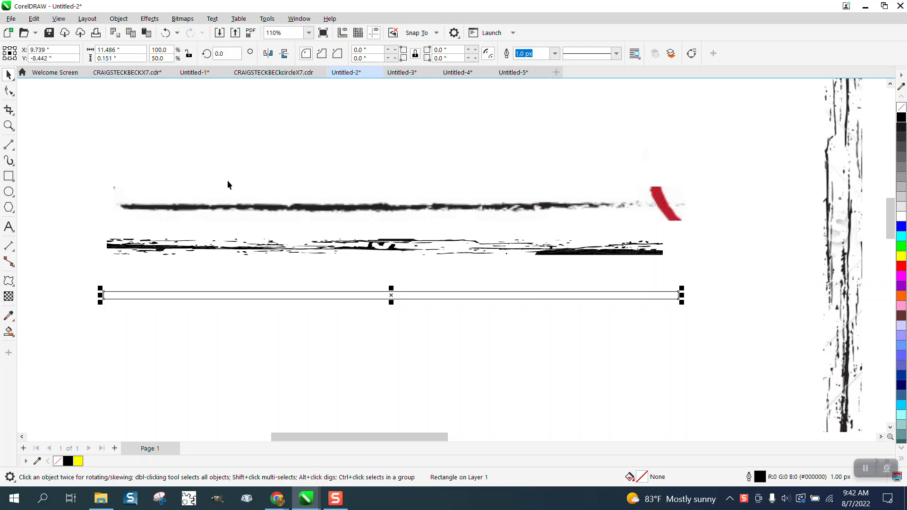
# Roughen scattered stretches along the rectangle's upper and lower edges using the Roughen tool with a 0.05-inch nib
pyautogui.click(9, 126)
pyautogui.moveTo(83, 217); pyautogui.dragTo(730, 362)
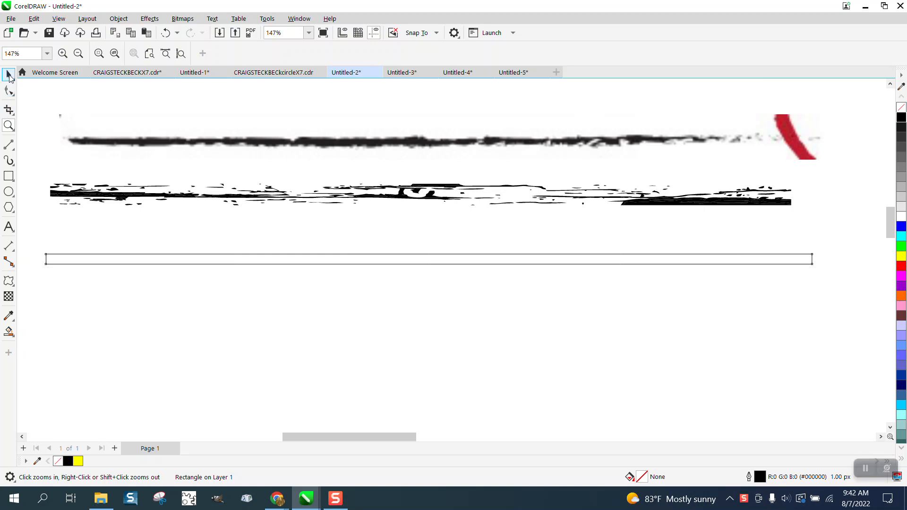
pyautogui.click(9, 75)
pyautogui.press('space')
pyautogui.click(119, 257)
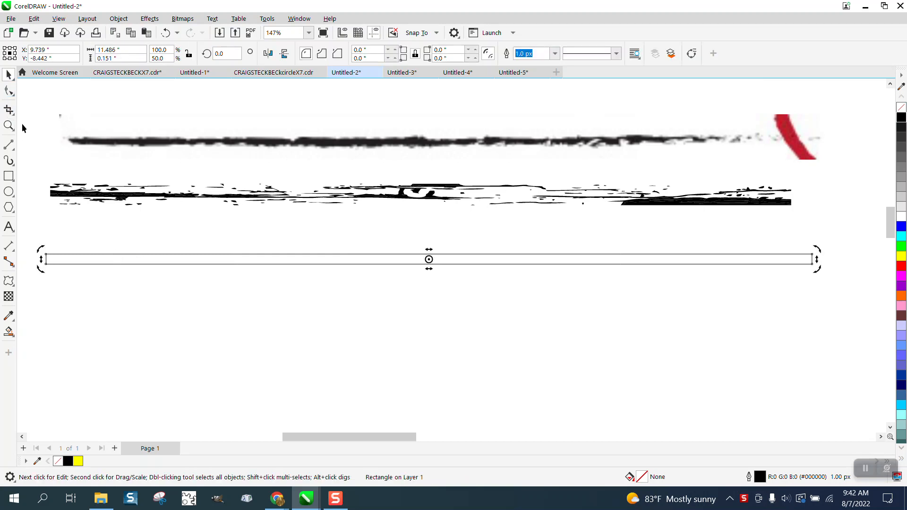
pyautogui.click(14, 95)
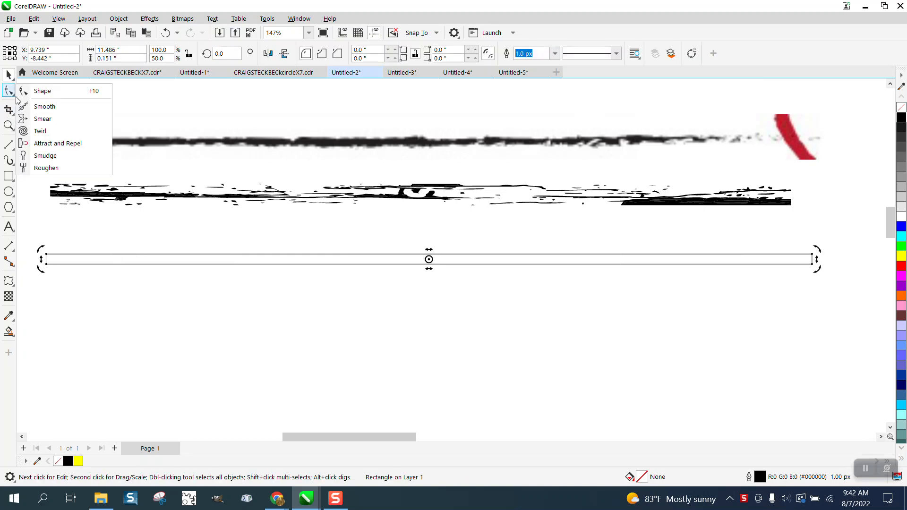
pyautogui.click(46, 168)
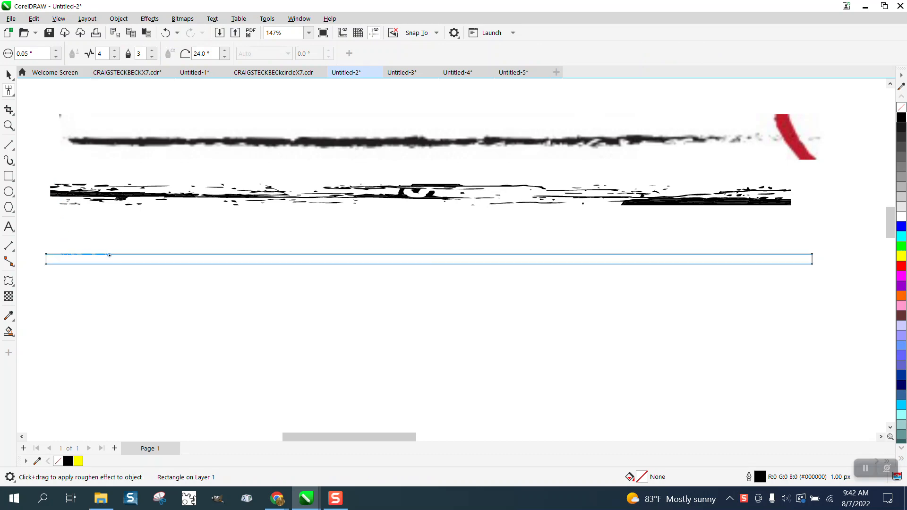
pyautogui.moveTo(62, 255); pyautogui.dragTo(111, 255)
pyautogui.moveTo(217, 264); pyautogui.dragTo(227, 265)
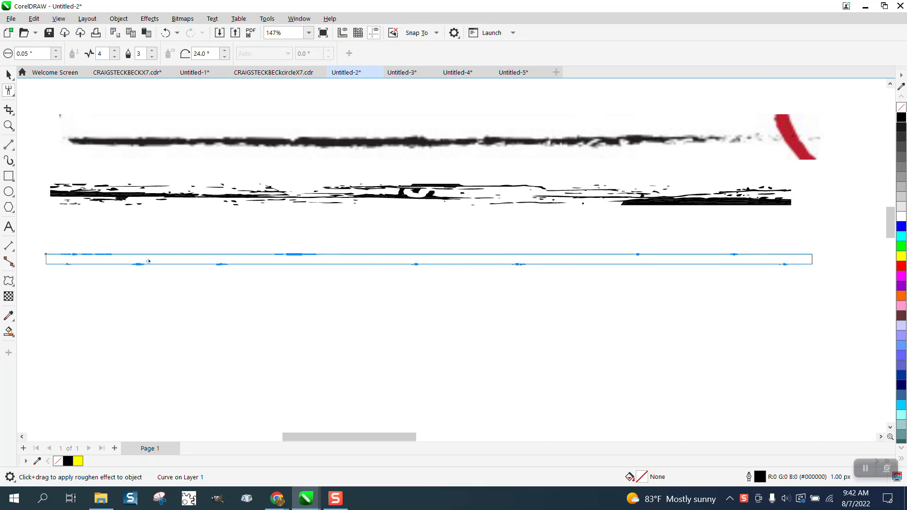
pyautogui.moveTo(148, 261)
pyautogui.mouseDown()
pyautogui.moveTo(214, 254)
pyautogui.moveTo(323, 266)
pyautogui.mouseUp()
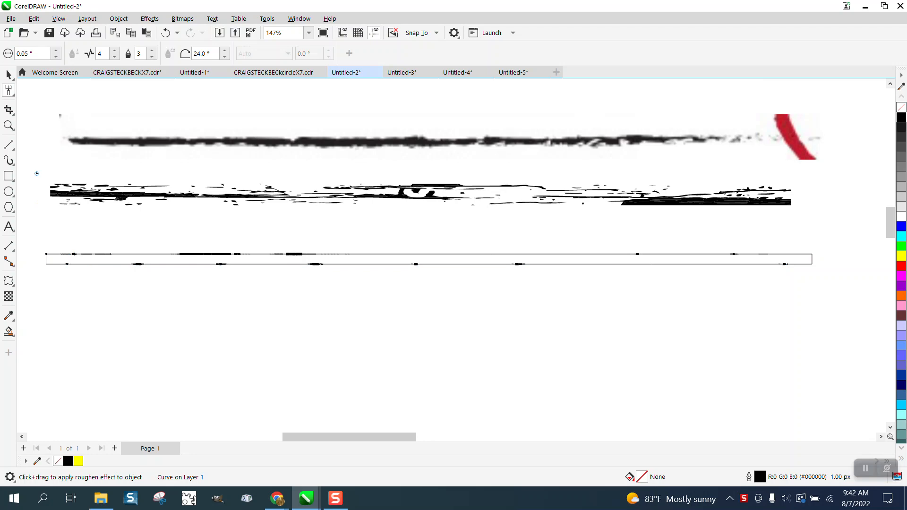
# Set the Roughen nib size to 0.09 inches and roughen more stretches of the bar's lower and upper edges
pyautogui.click(8, 126)
pyautogui.moveTo(175, 240); pyautogui.dragTo(290, 287)
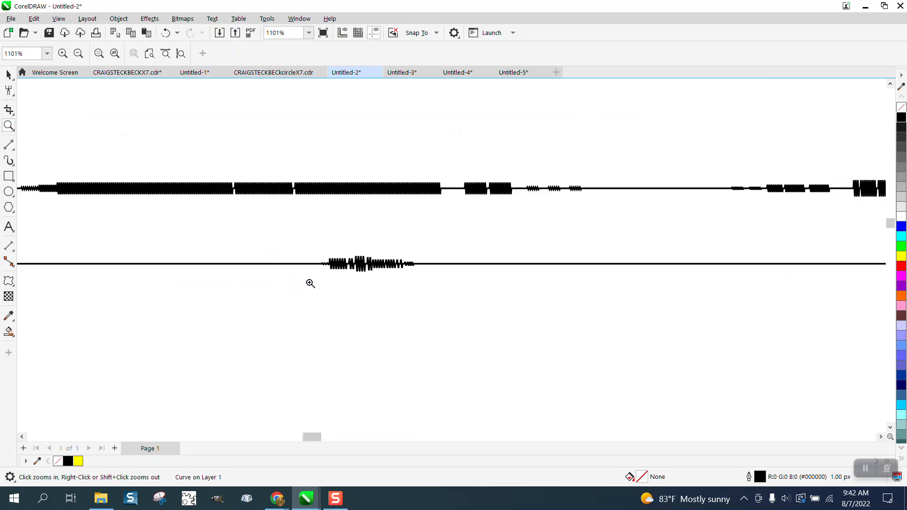
pyautogui.scroll(-4, 298, 253)
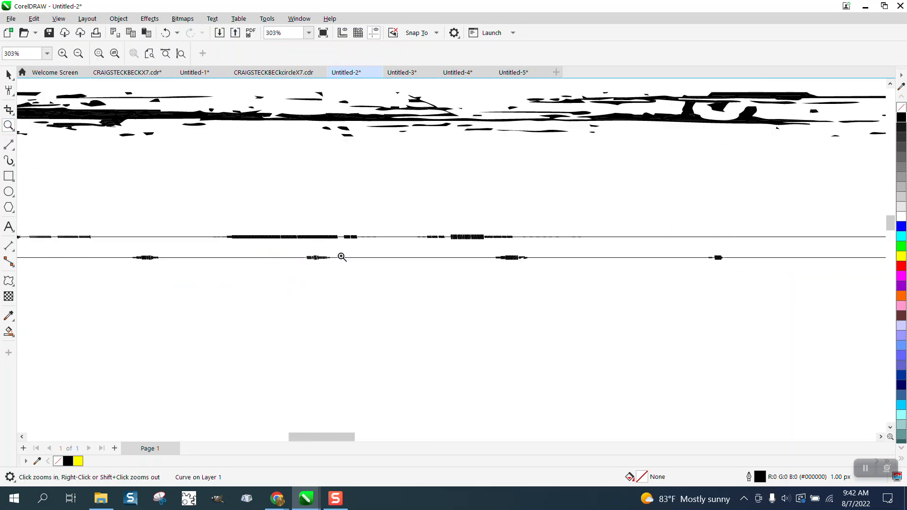
pyautogui.scroll(-1, 374, 259)
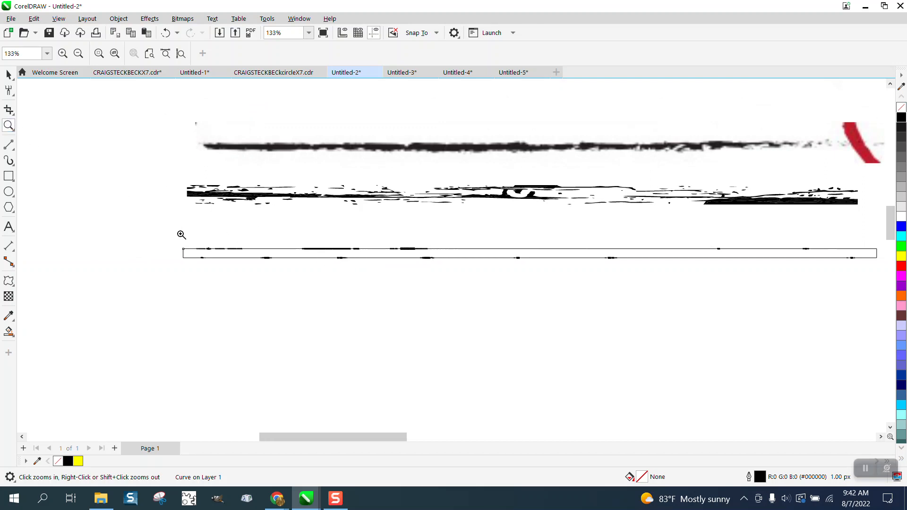
pyautogui.moveTo(172, 233); pyautogui.dragTo(841, 307)
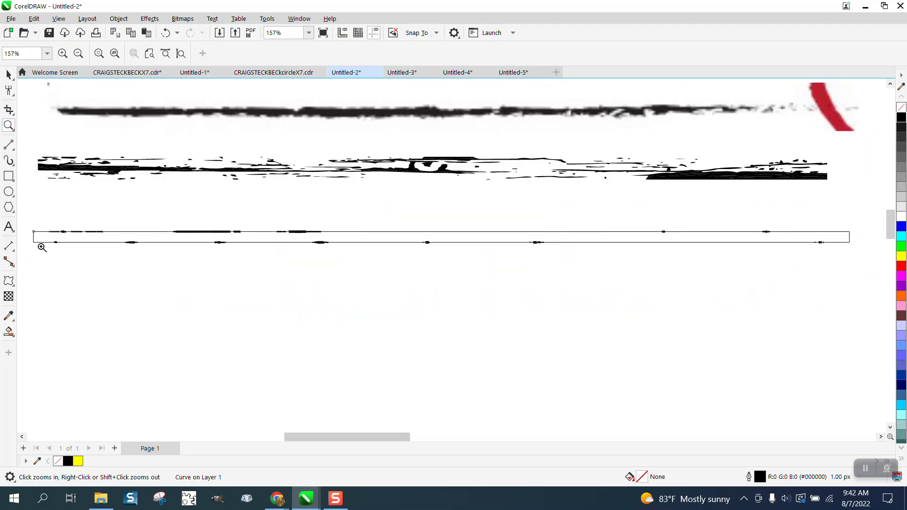
pyautogui.click(13, 94)
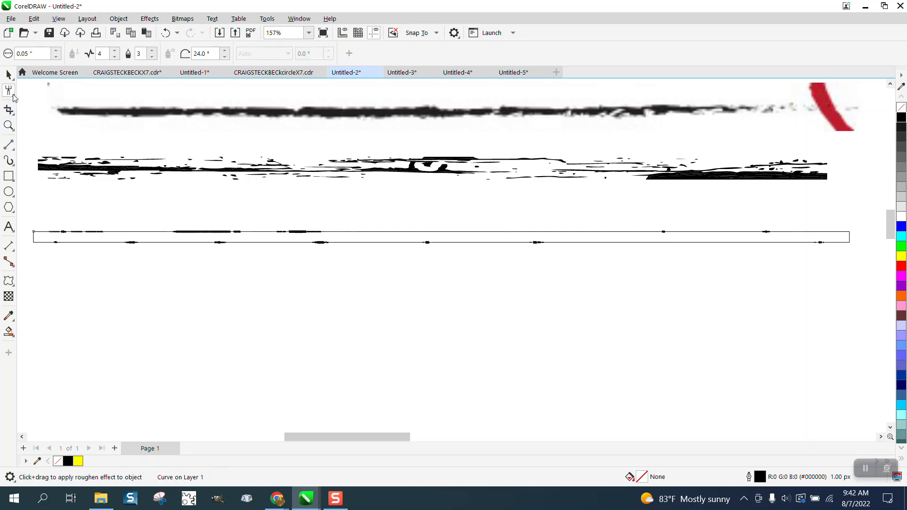
pyautogui.click(13, 95)
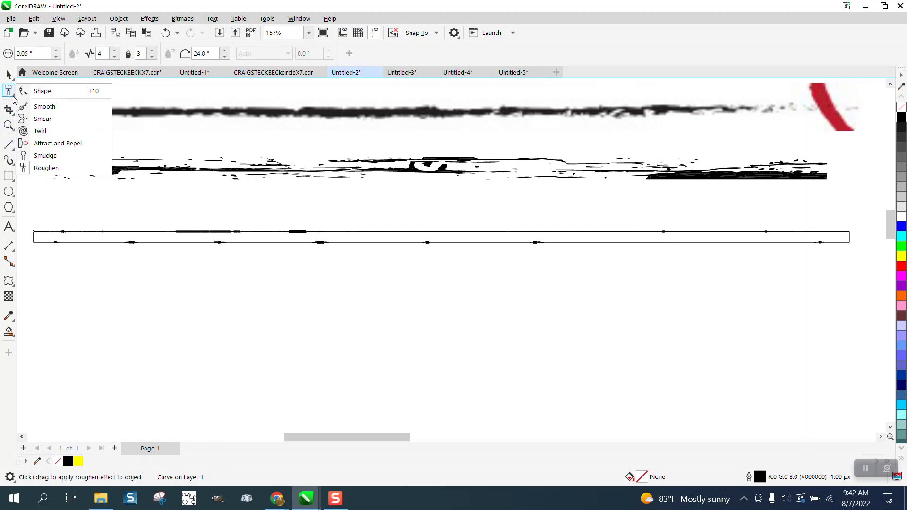
pyautogui.click(46, 169)
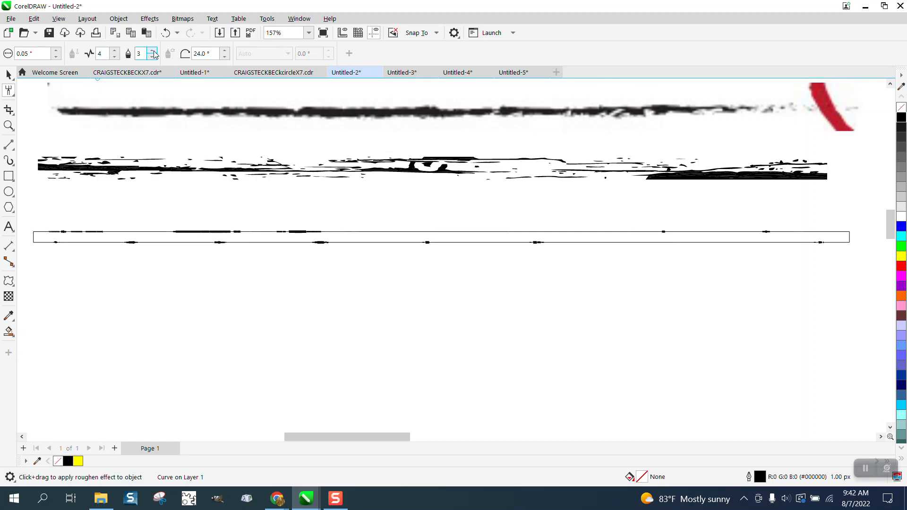
pyautogui.click(55, 51)
pyautogui.moveTo(108, 244); pyautogui.dragTo(298, 242)
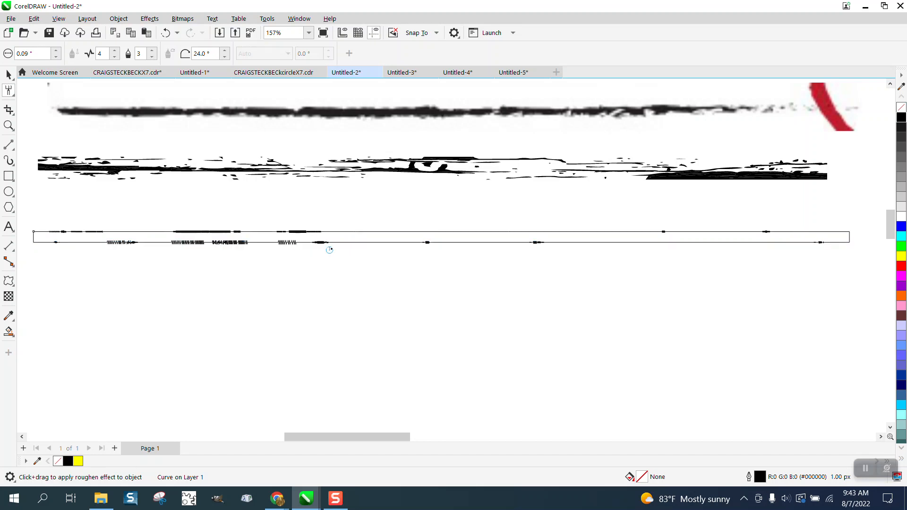
pyautogui.moveTo(355, 242); pyautogui.dragTo(385, 238)
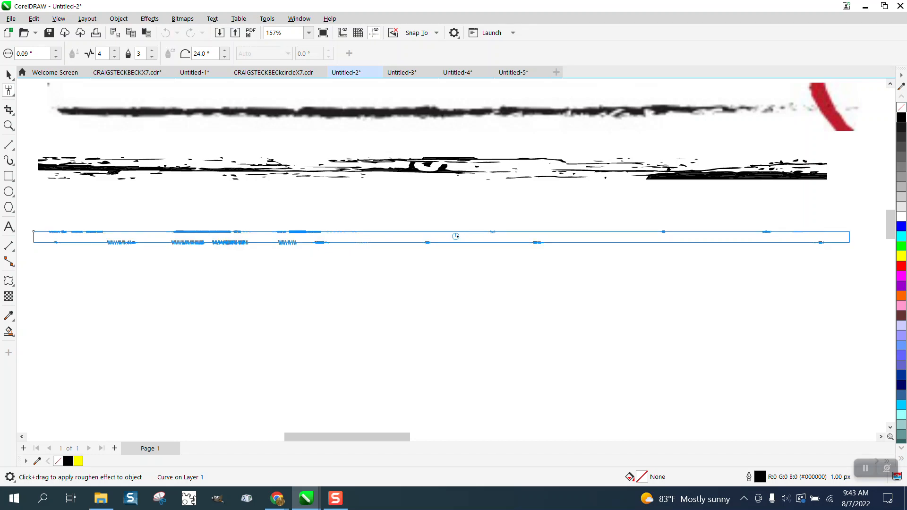
pyautogui.moveTo(450, 232)
pyautogui.mouseDown()
pyautogui.moveTo(413, 241)
pyautogui.moveTo(488, 257)
pyautogui.mouseUp()
# Select all nodes along the bar's upper edge with the Shape tool and move them down to make the bar thinner
pyautogui.click(8, 125)
pyautogui.scroll(-6, 425, 256)
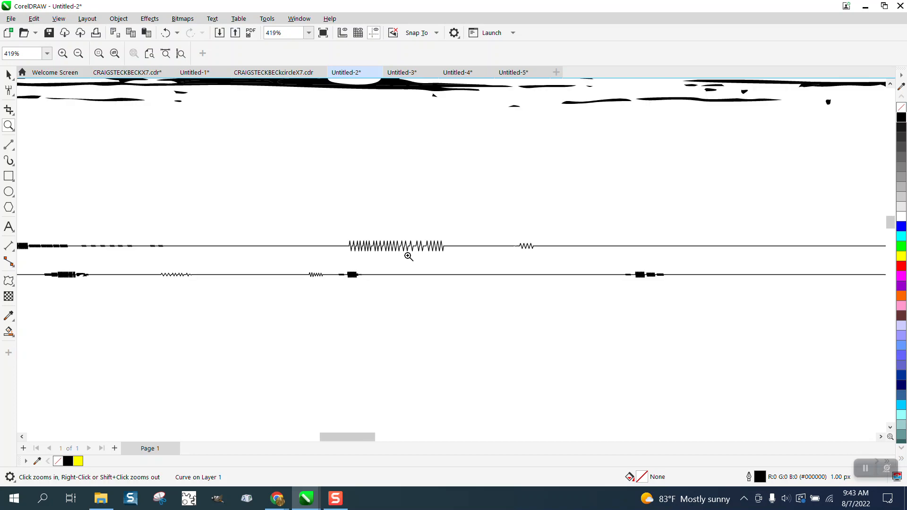
pyautogui.scroll(-1, 405, 257)
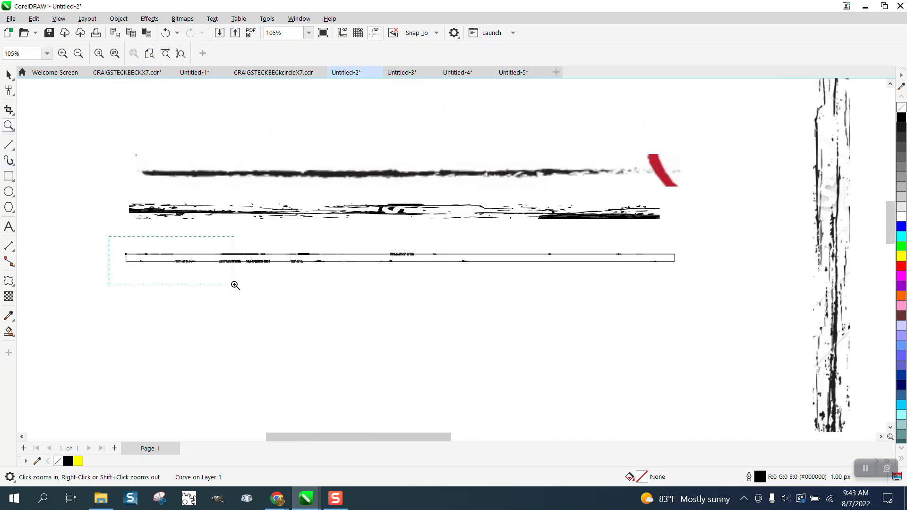
pyautogui.moveTo(235, 285); pyautogui.dragTo(235, 285)
pyautogui.click(12, 93)
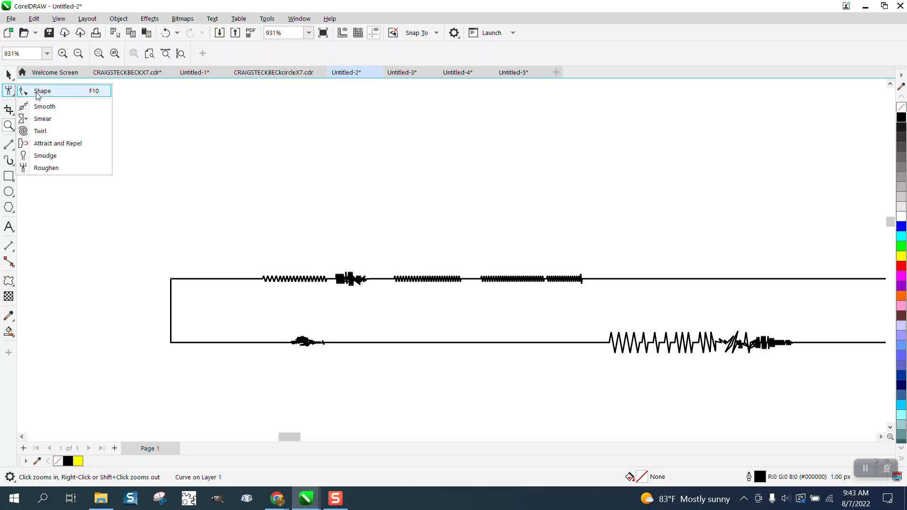
pyautogui.click(38, 91)
pyautogui.scroll(-2, 150, 258)
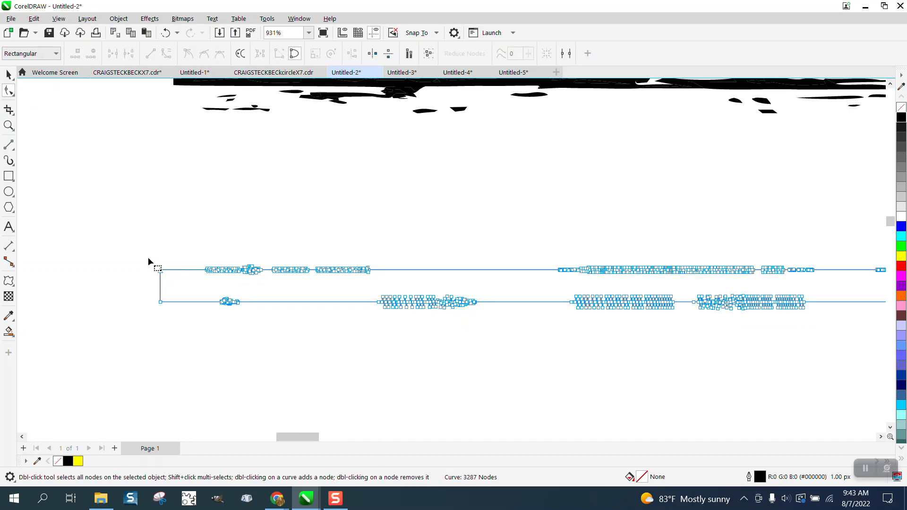
pyautogui.scroll(-3, 148, 256)
pyautogui.moveTo(315, 266); pyautogui.dragTo(755, 269)
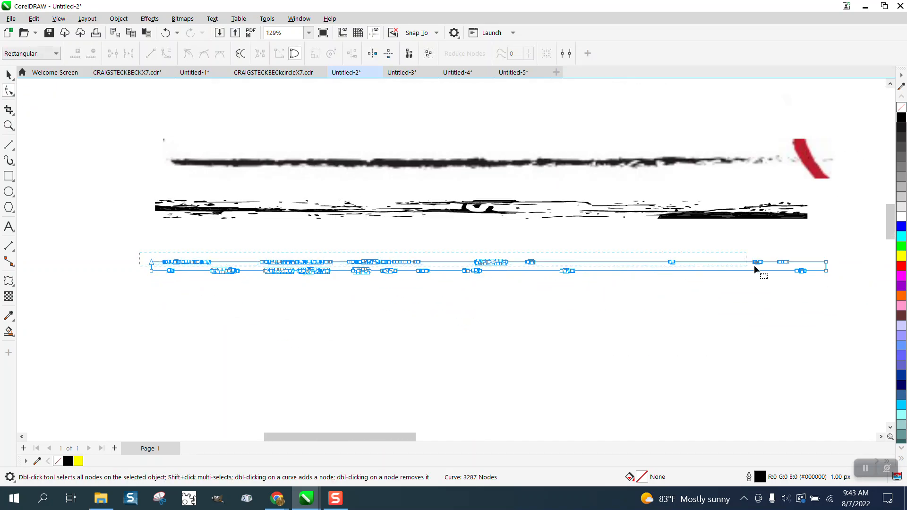
pyautogui.moveTo(830, 268); pyautogui.dragTo(827, 269)
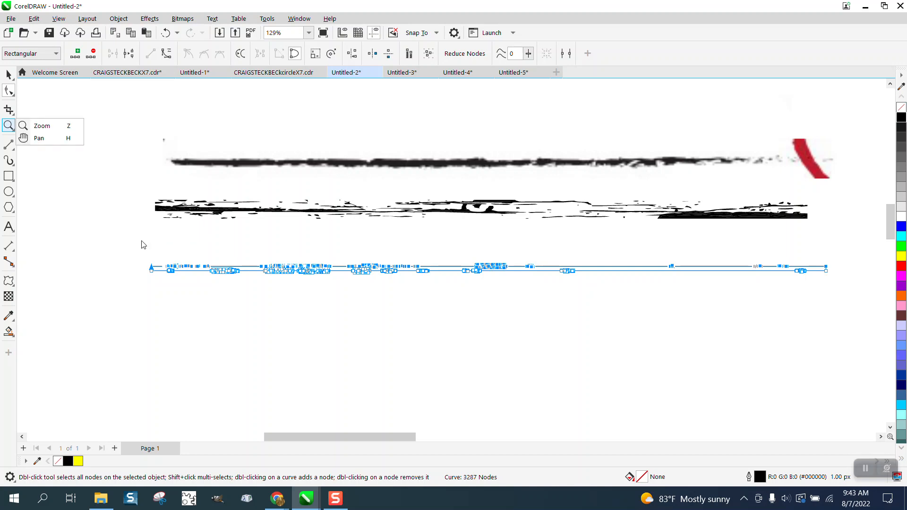
# Smooth the jagged stretches along both edges of the bar using the Smooth tool with a 0.5-inch nib
pyautogui.click(32, 130)
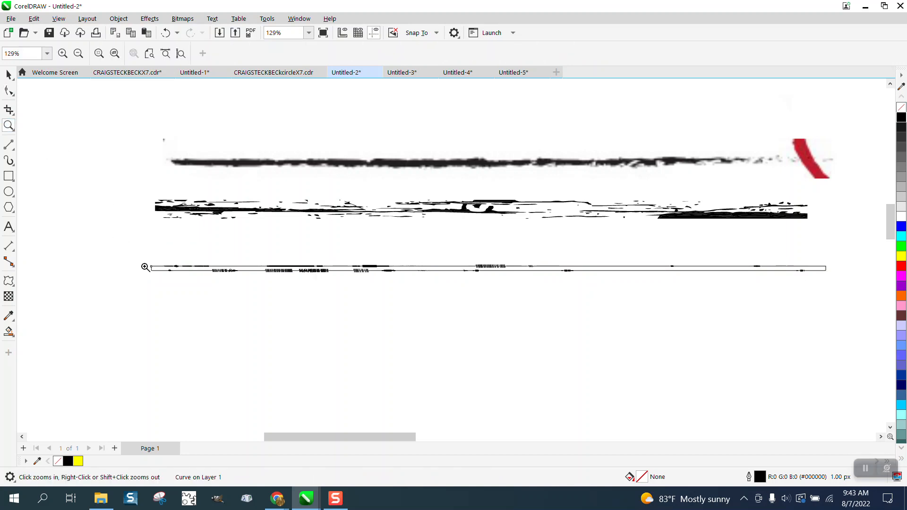
pyautogui.moveTo(142, 263); pyautogui.dragTo(520, 300)
pyautogui.click(14, 95)
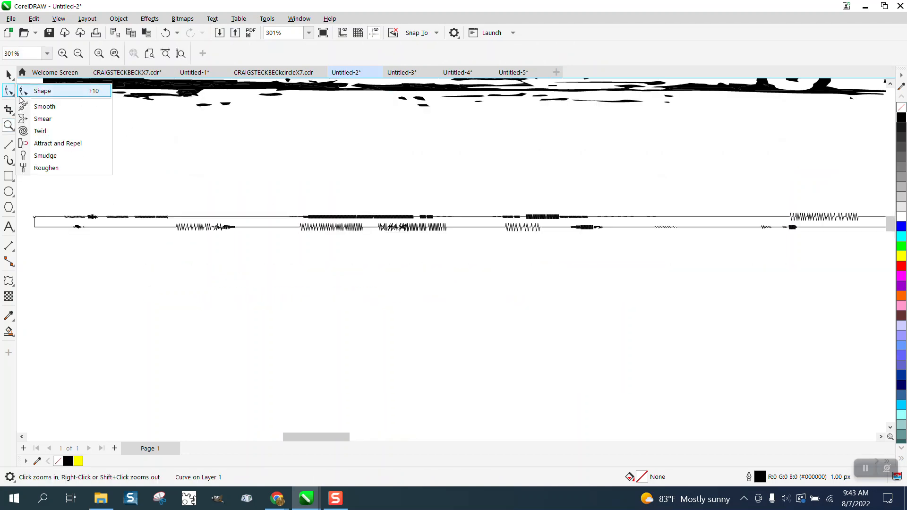
pyautogui.click(44, 96)
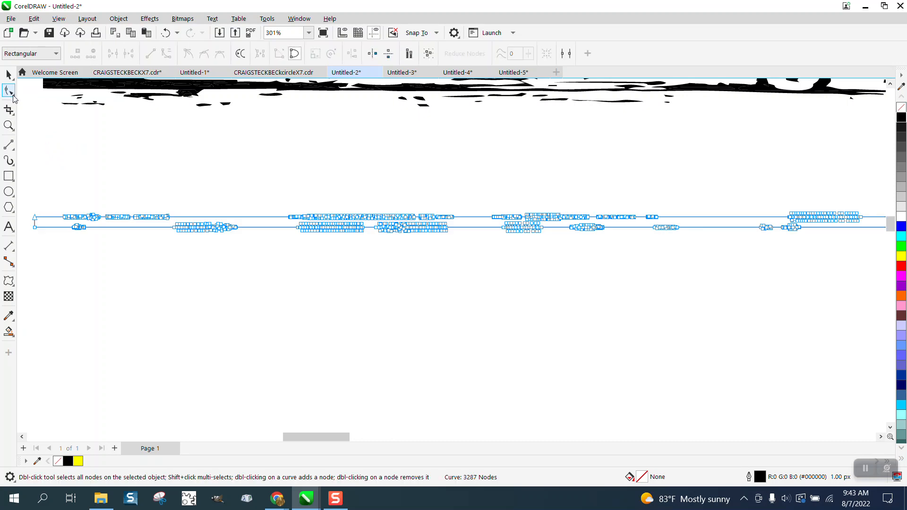
pyautogui.click(15, 96)
pyautogui.click(43, 103)
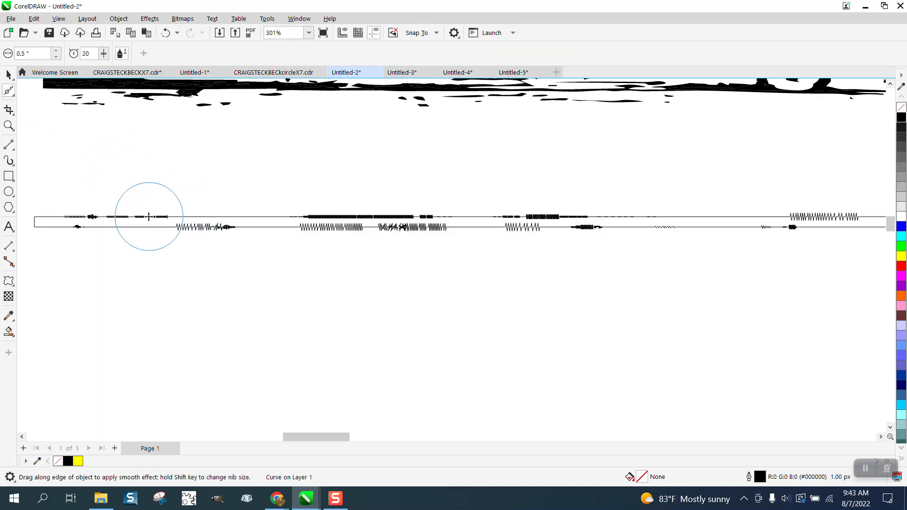
pyautogui.moveTo(75, 219)
pyautogui.mouseDown()
pyautogui.moveTo(405, 223)
pyautogui.moveTo(225, 227)
pyautogui.moveTo(189, 222)
pyautogui.moveTo(869, 220)
pyautogui.moveTo(638, 234)
pyautogui.moveTo(514, 229)
pyautogui.moveTo(520, 223)
pyautogui.moveTo(329, 231)
pyautogui.moveTo(91, 222)
pyautogui.moveTo(239, 244)
pyautogui.mouseUp()
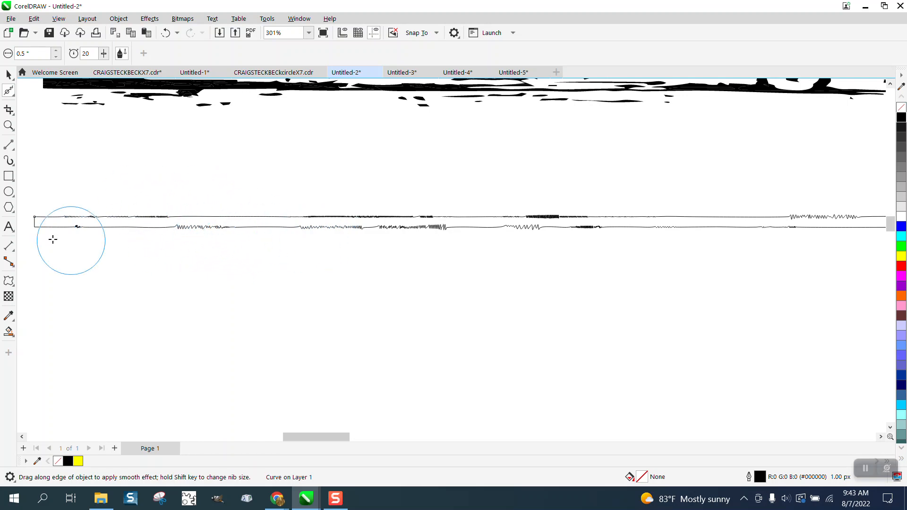
# Smart Fill the inside of the roughened bar with orange and no outline
pyautogui.click(10, 333)
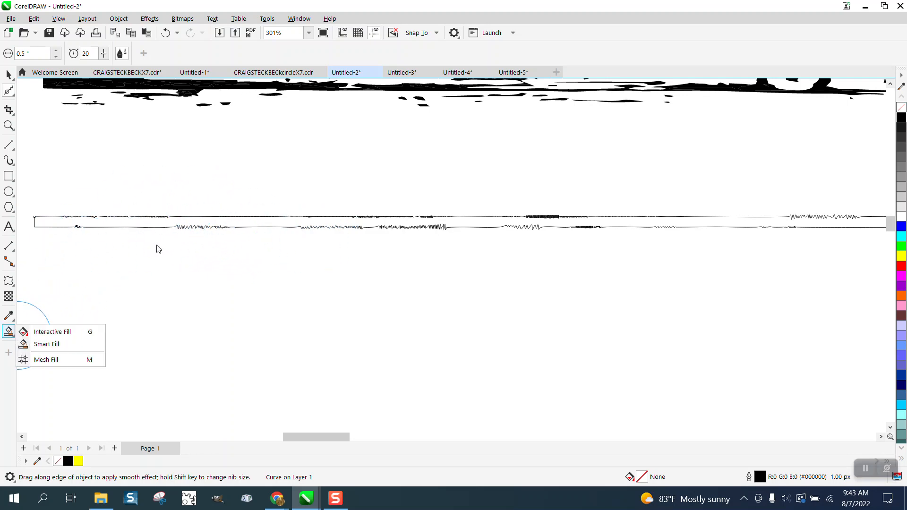
pyautogui.click(42, 344)
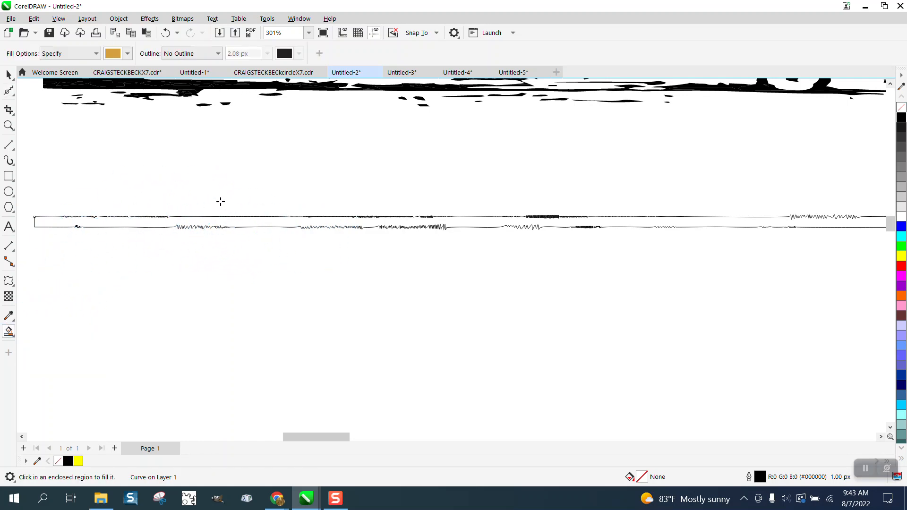
pyautogui.click(248, 221)
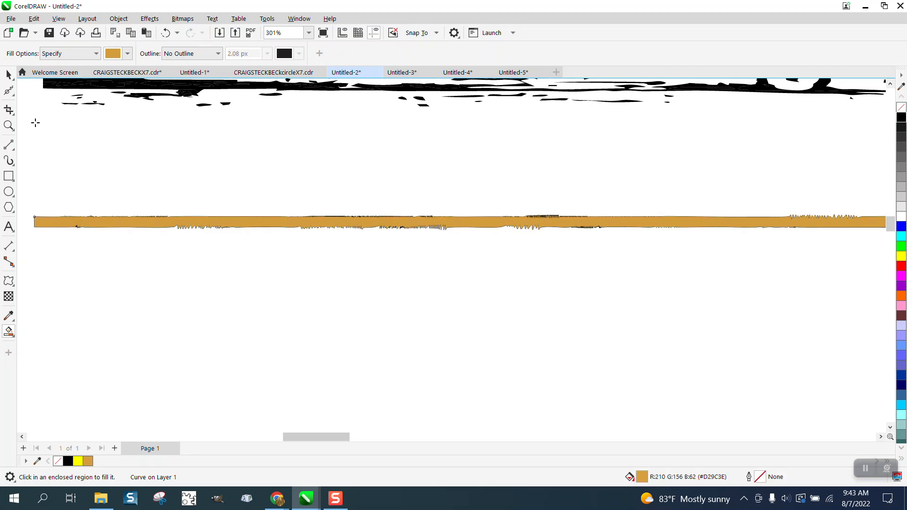
# Move the orange filled shape just below the outlined bar and deselect it
pyautogui.click(9, 75)
pyautogui.moveTo(400, 222); pyautogui.dragTo(391, 277)
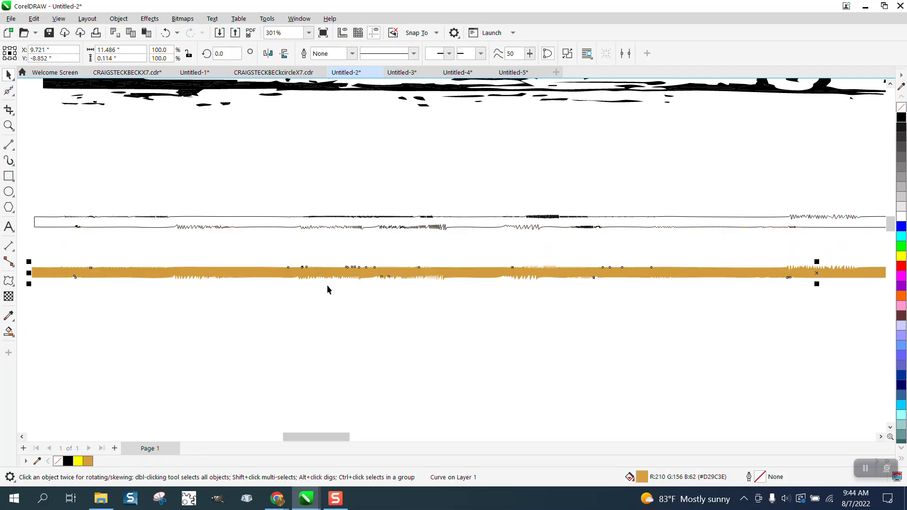
pyautogui.click(203, 157)
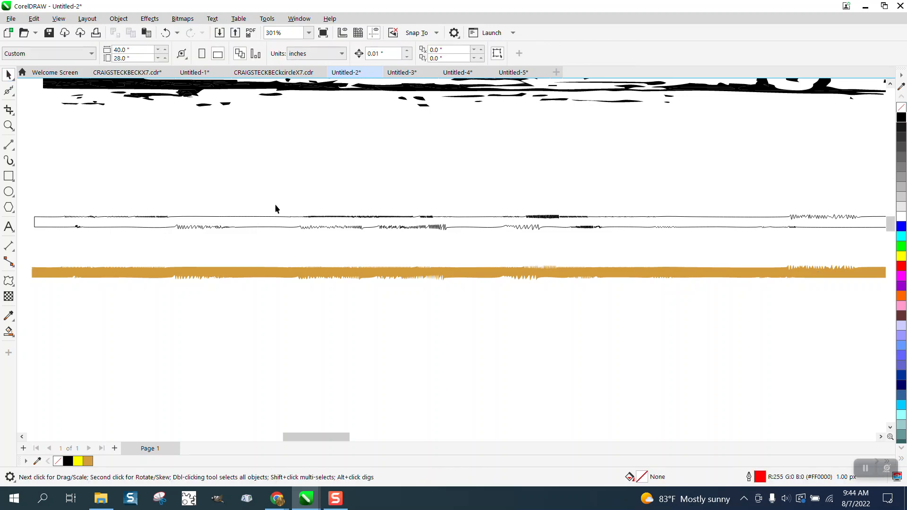
pyautogui.scroll(-2, 447, 272)
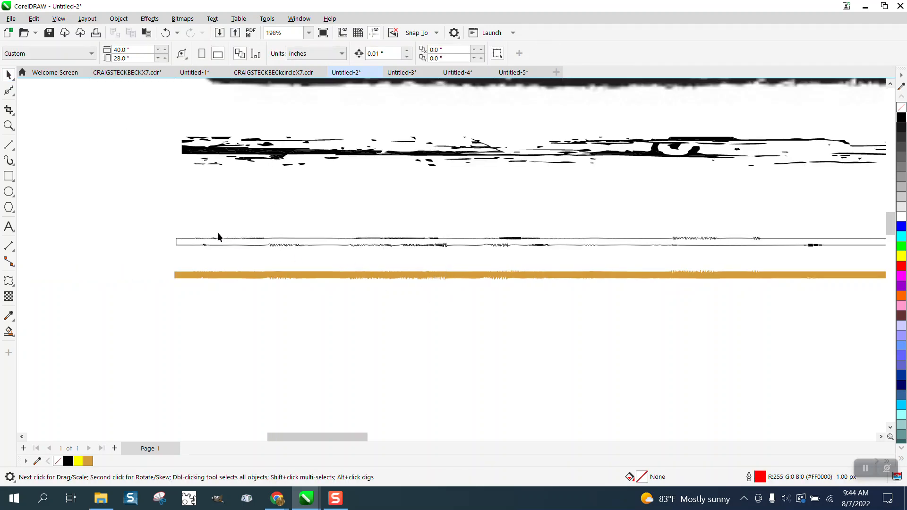
# Delete the orange filled shape below the outlined bar
pyautogui.moveTo(464, 279); pyautogui.dragTo(826, 303)
pyautogui.click(812, 277)
pyautogui.press('XF86Calculator')
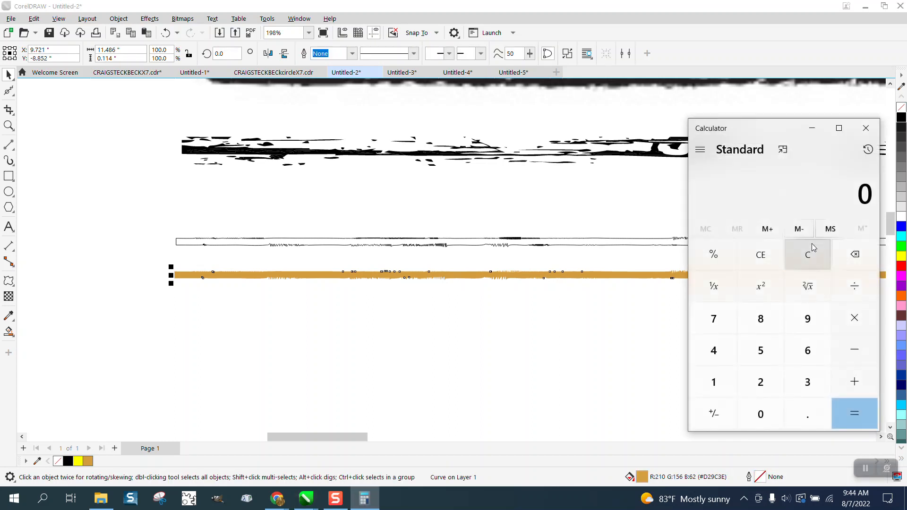
pyautogui.click(872, 135)
pyautogui.press('Delete')
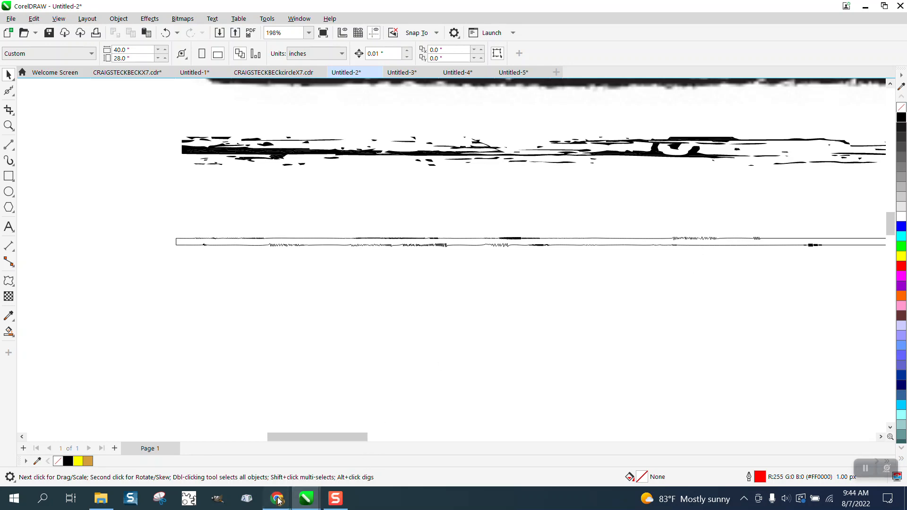
# Copy the Vector Distressed Crack Texture image from the Yahoo results in Chrome and return to Untitled-2 in CorelDRAW
pyautogui.moveTo(277, 498)
pyautogui.click(180, 462)
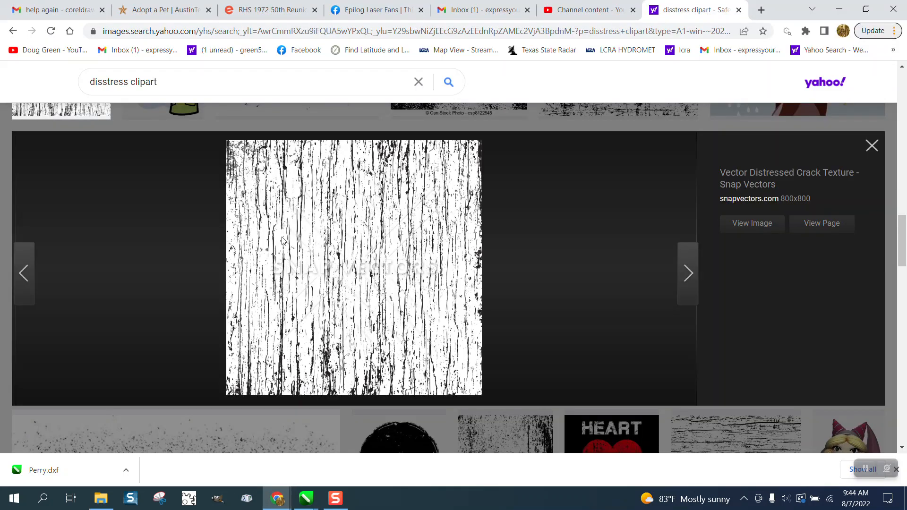
pyautogui.scroll(-3, 289, 201)
pyautogui.scroll(3, 319, 203)
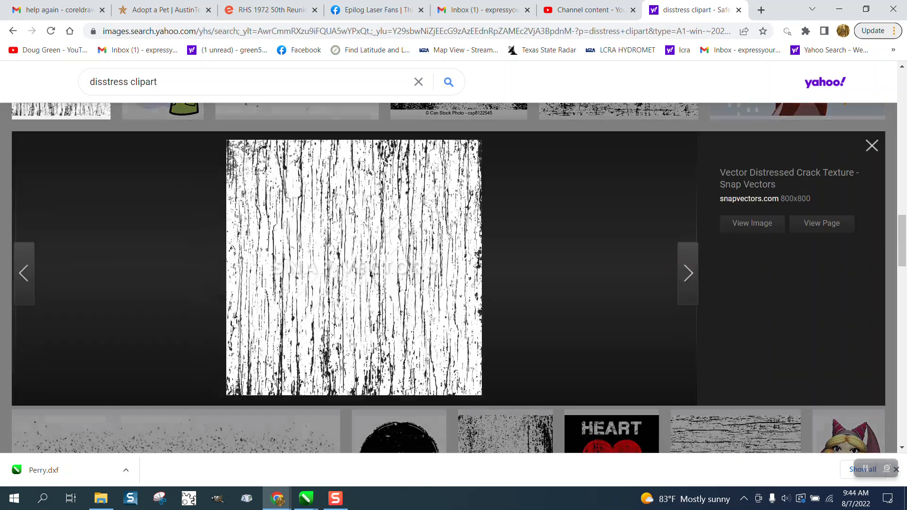
pyautogui.rightClick(354, 227)
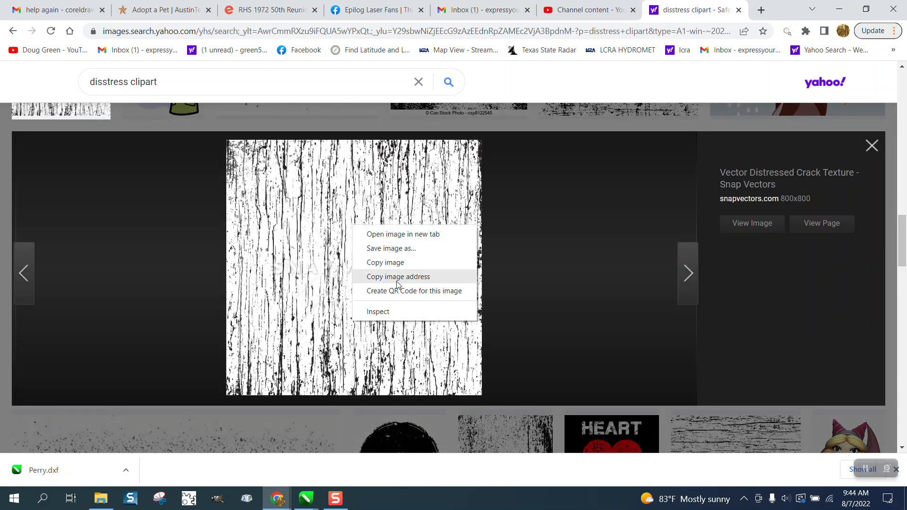
pyautogui.click(392, 263)
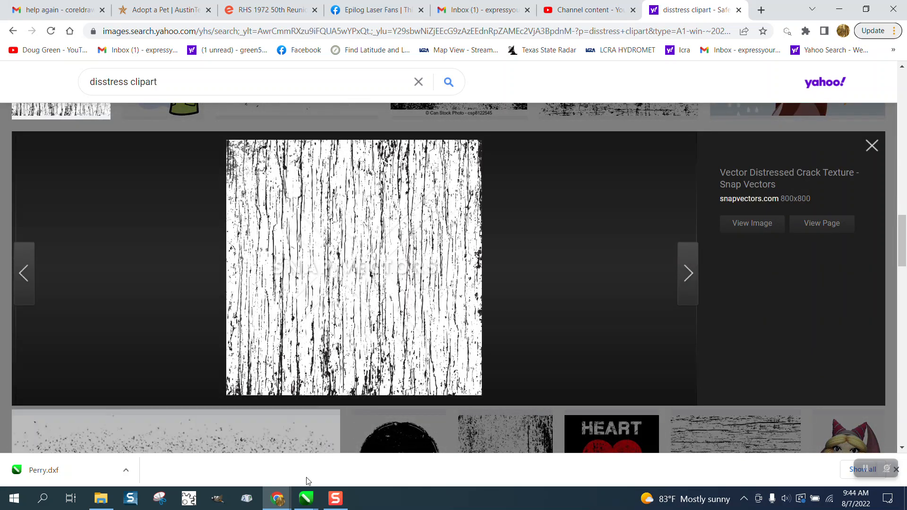
pyautogui.click(307, 498)
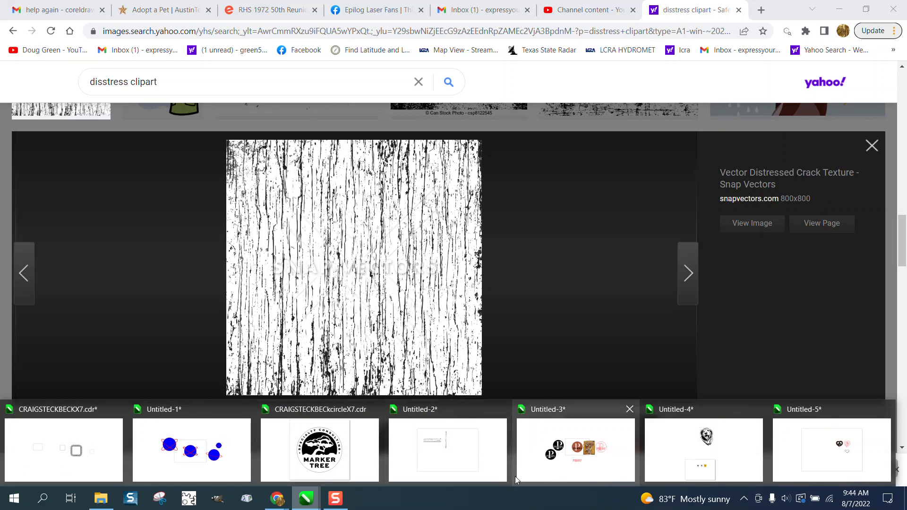
pyautogui.click(486, 472)
pyautogui.rightClick(402, 332)
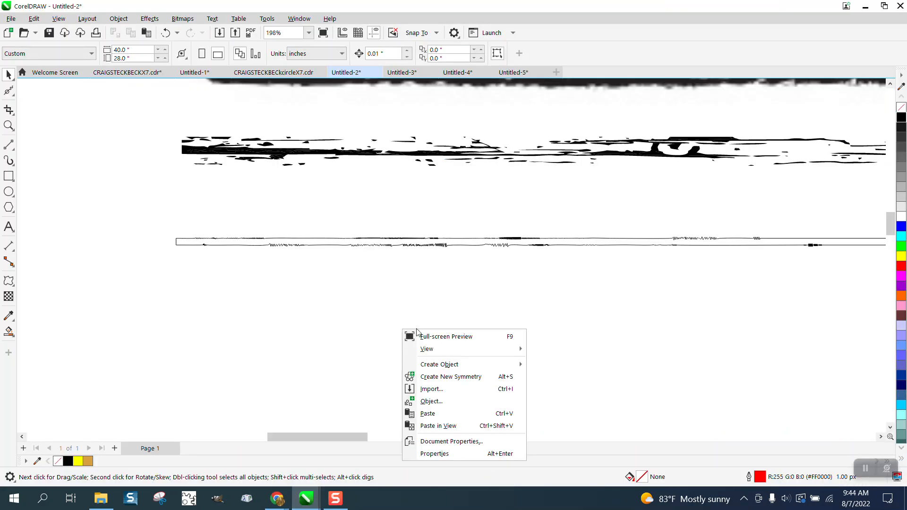
pyautogui.click(437, 392)
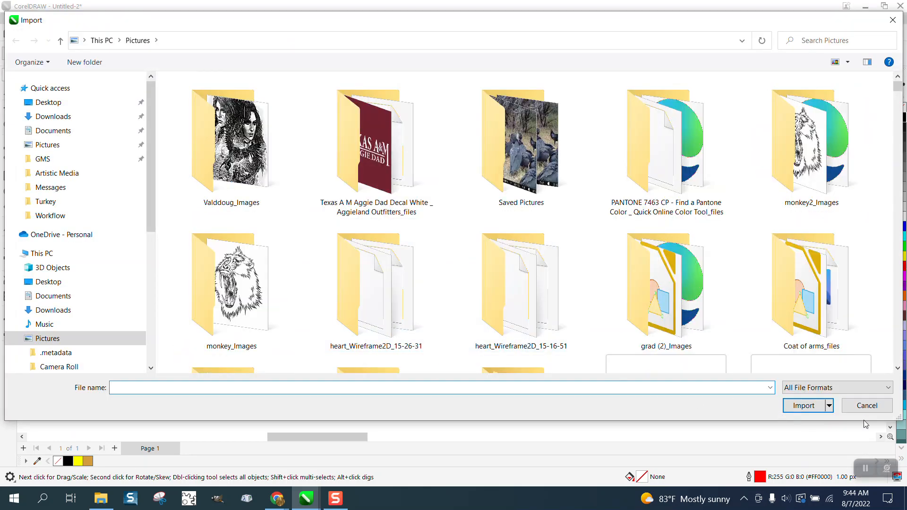
pyautogui.click(865, 409)
# Paste the copied texture image and move it into the empty page area to the right of the vertical distressed strip
pyautogui.rightClick(386, 297)
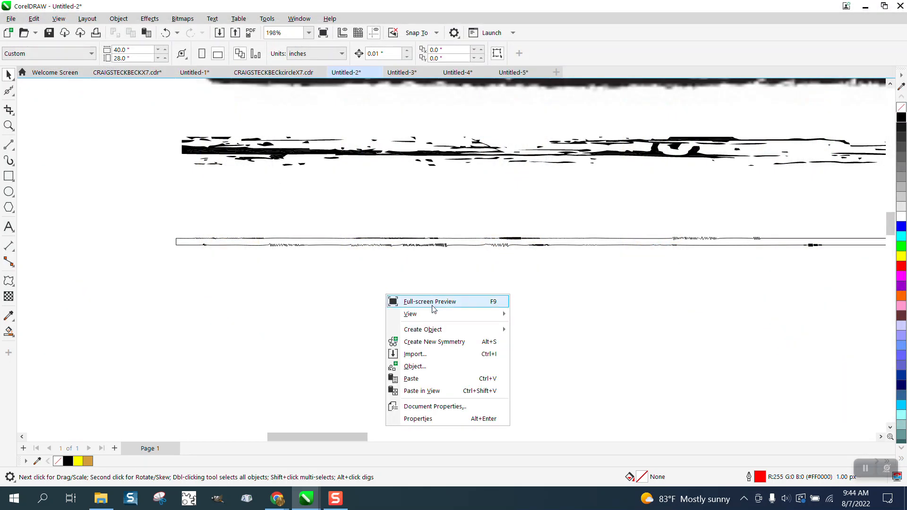
pyautogui.click(415, 378)
pyautogui.scroll(-5, 361, 297)
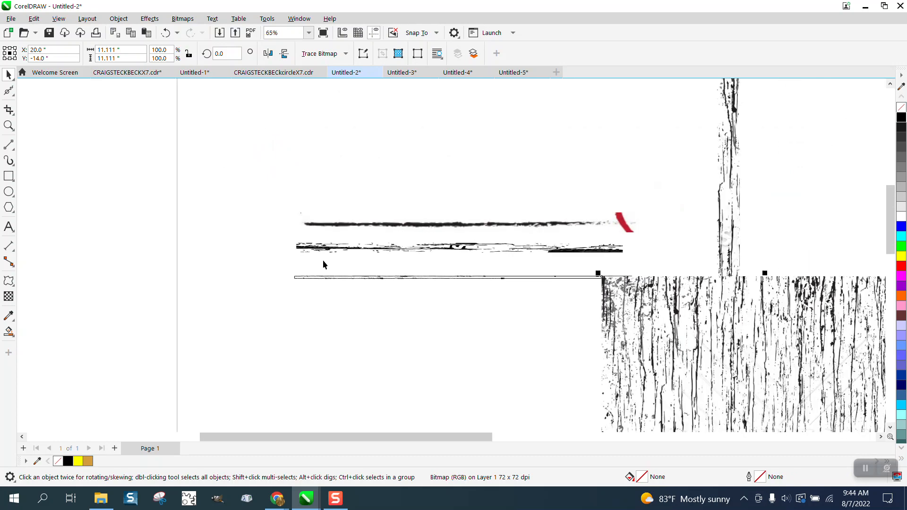
pyautogui.scroll(-3, 620, 297)
pyautogui.moveTo(708, 331); pyautogui.dragTo(788, 244)
pyautogui.click(8, 126)
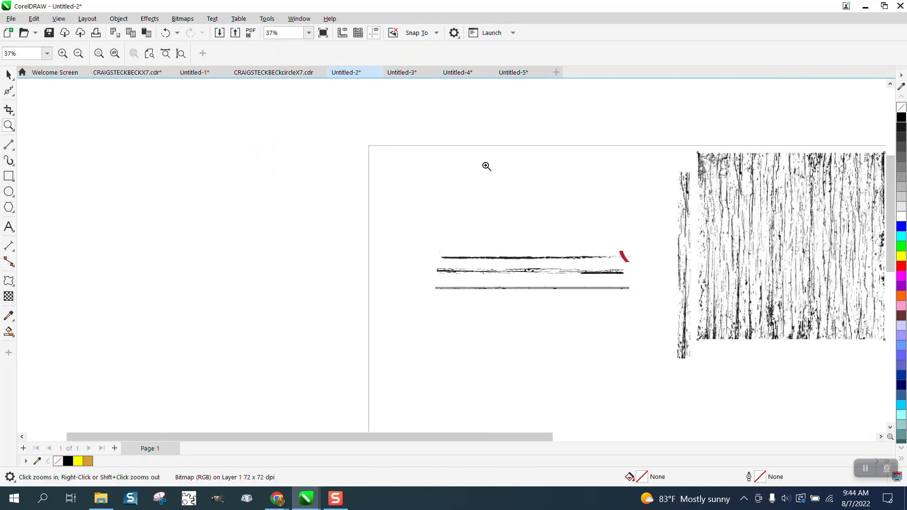
pyautogui.moveTo(685, 158); pyautogui.dragTo(884, 352)
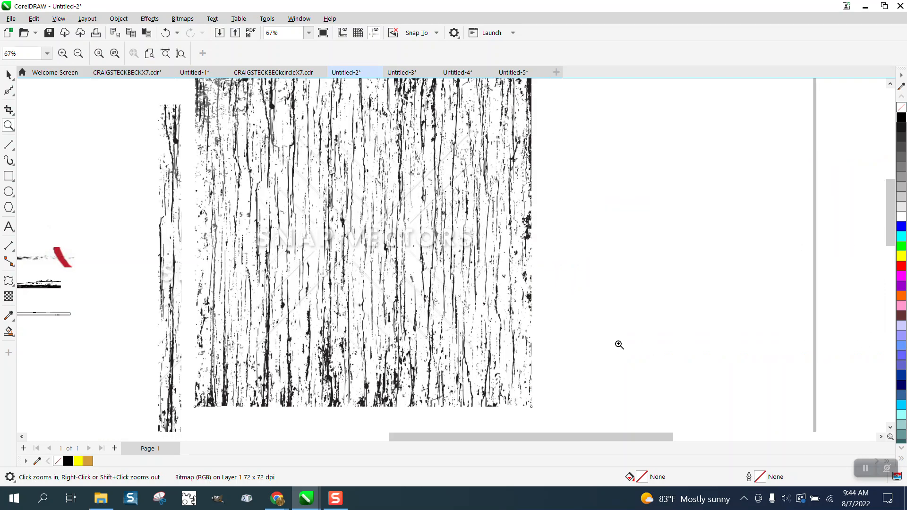
pyautogui.scroll(-1, 620, 345)
pyautogui.click(8, 75)
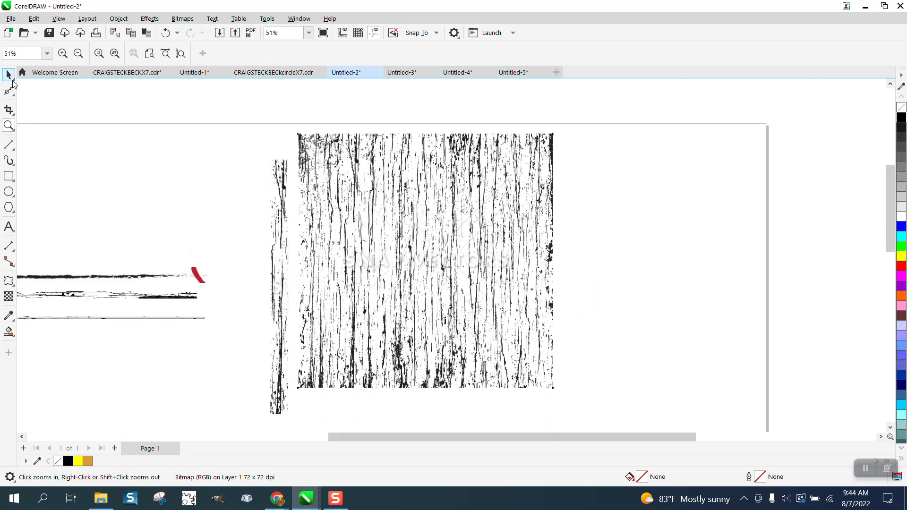
pyautogui.click(421, 254)
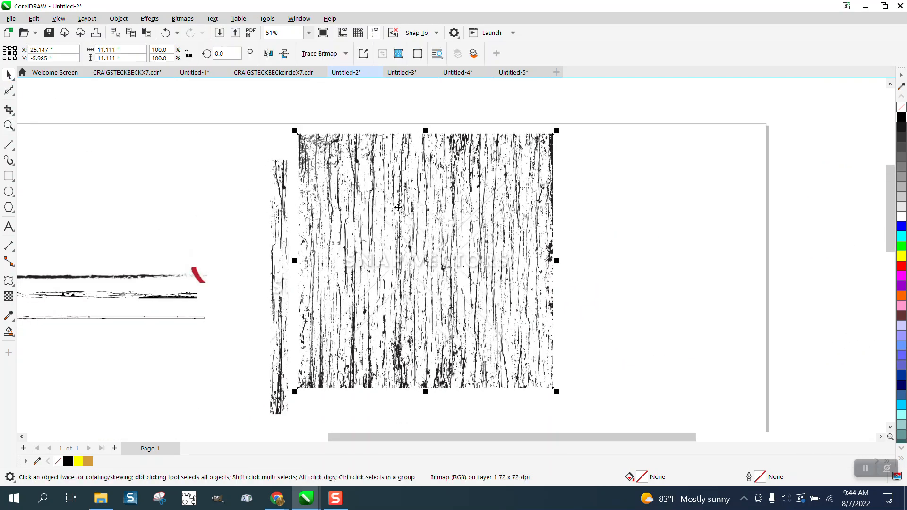
pyautogui.moveTo(398, 207); pyautogui.dragTo(452, 224)
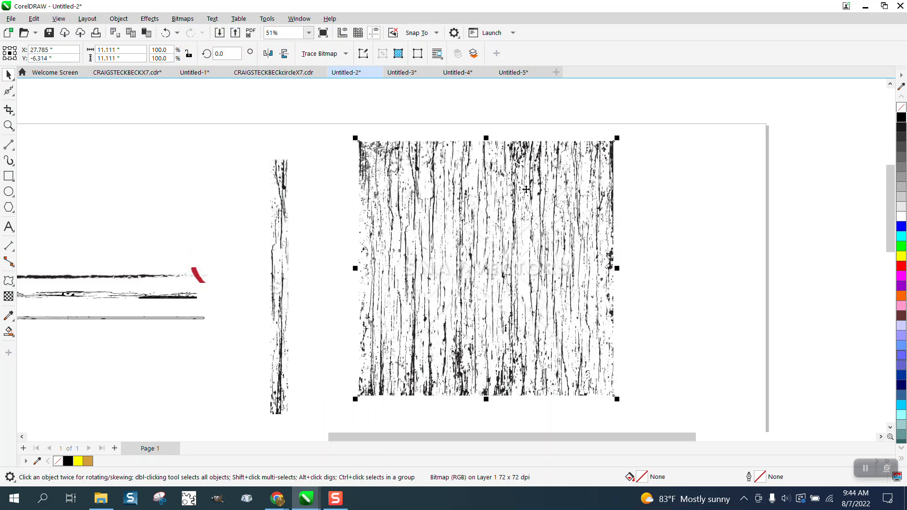
# Crop the pasted texture to a full-height vertical strip about 0.64 inches wide, taken right of the image's centre
pyautogui.click(15, 113)
pyautogui.click(41, 109)
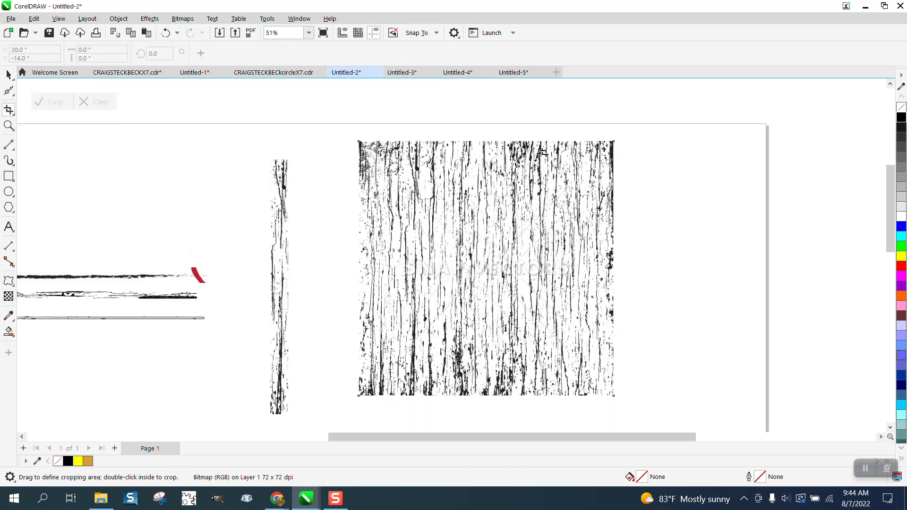
pyautogui.moveTo(537, 142); pyautogui.dragTo(551, 395)
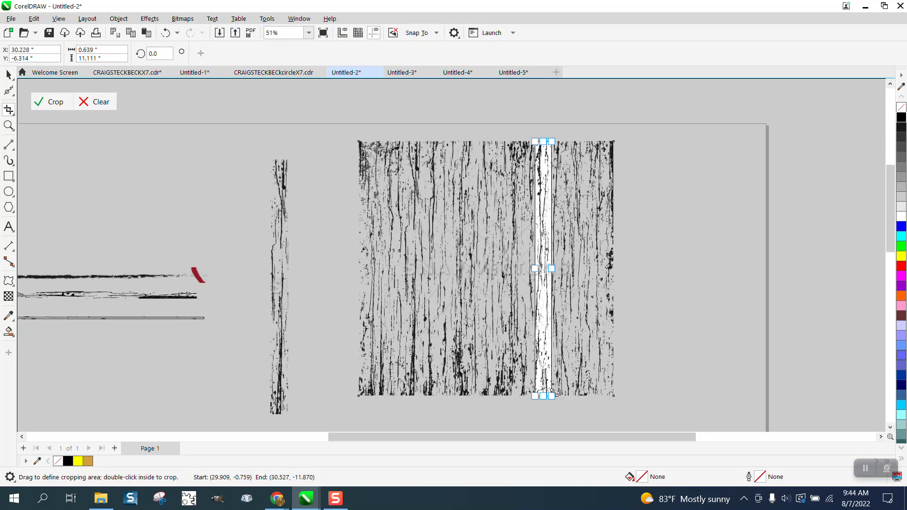
pyautogui.click(54, 109)
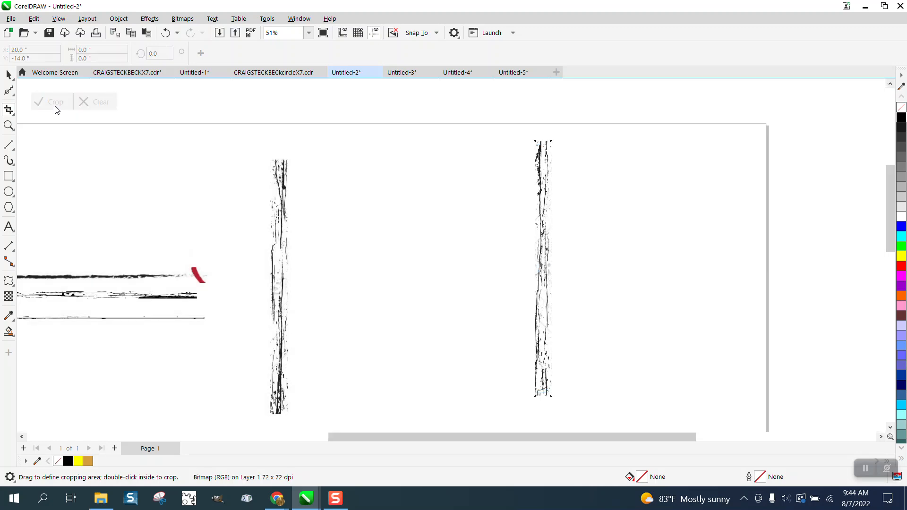
# Outline-trace the cropped strip as Clipart with Detail set to 100, keeping the original bitmap
pyautogui.click(9, 75)
pyautogui.click(346, 56)
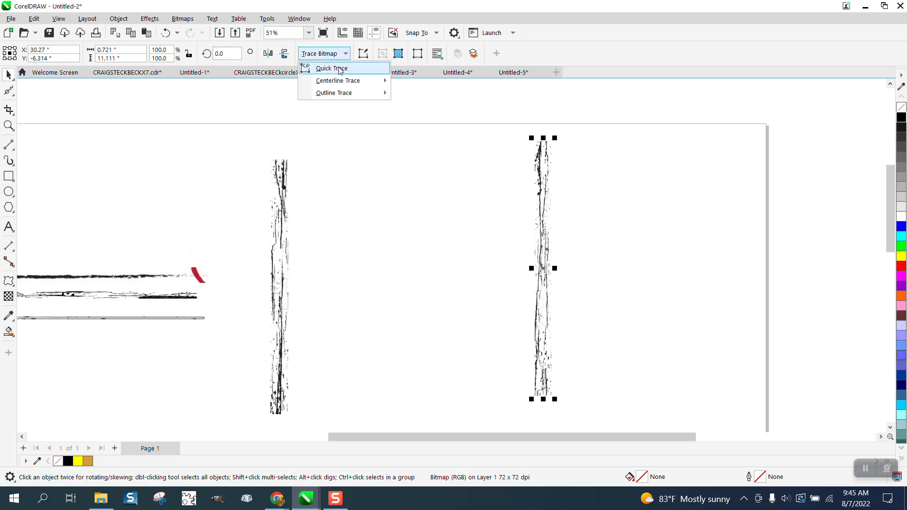
pyautogui.moveTo(359, 93)
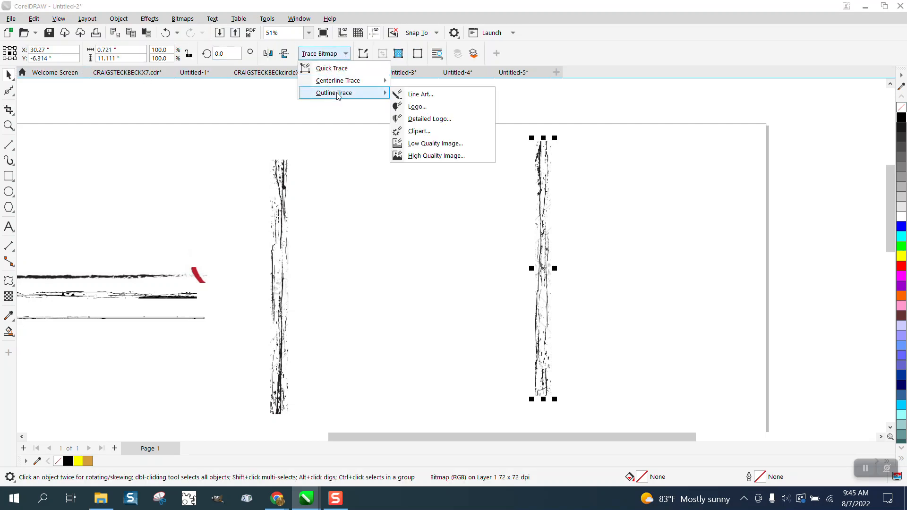
pyautogui.click(417, 132)
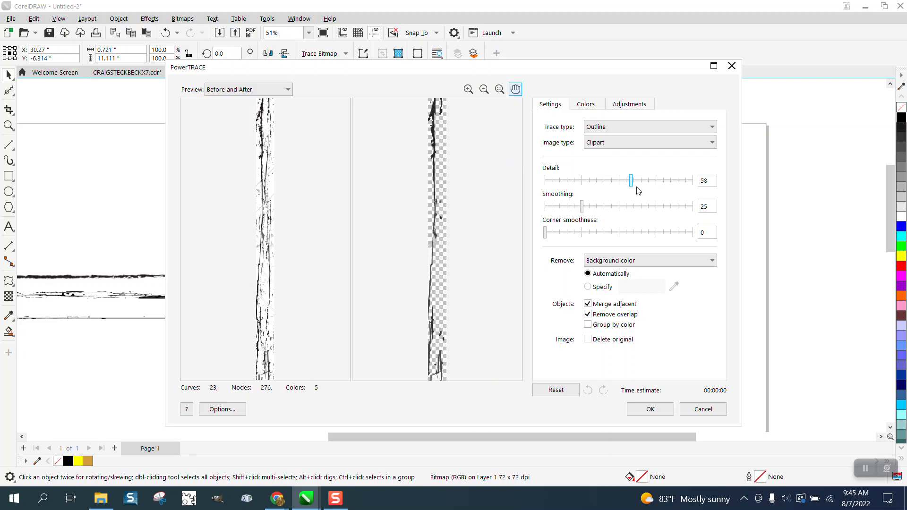
pyautogui.moveTo(631, 181); pyautogui.dragTo(693, 180)
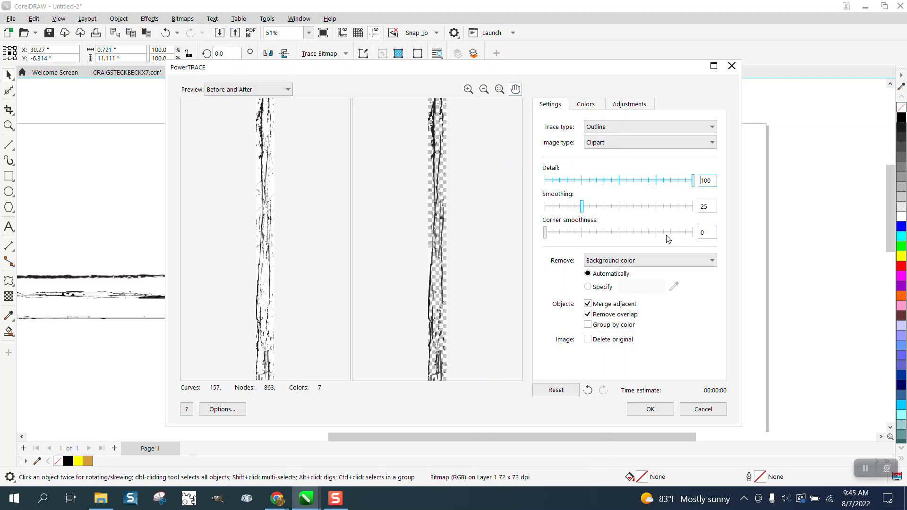
pyautogui.click(651, 409)
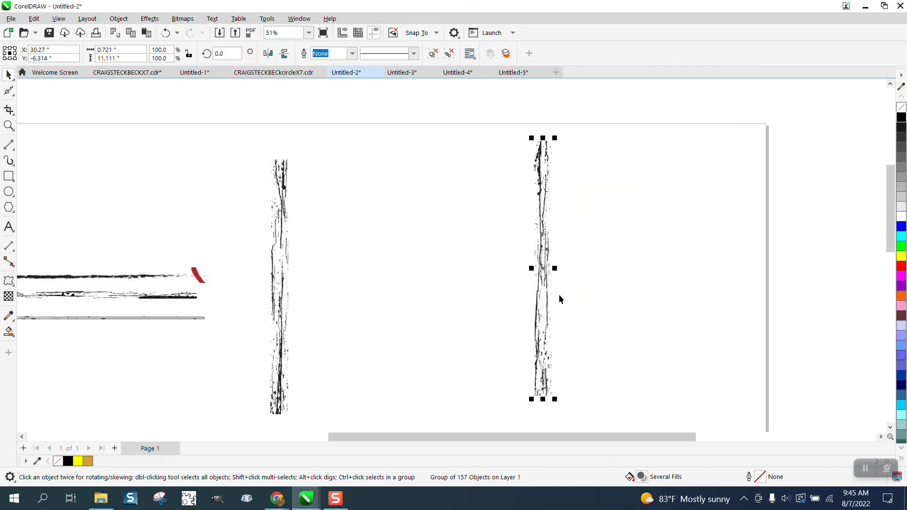
# Rotate the traced strip about 92 degrees to lie roughly horizontal and delete the vertical bitmap beneath it
pyautogui.click(545, 269)
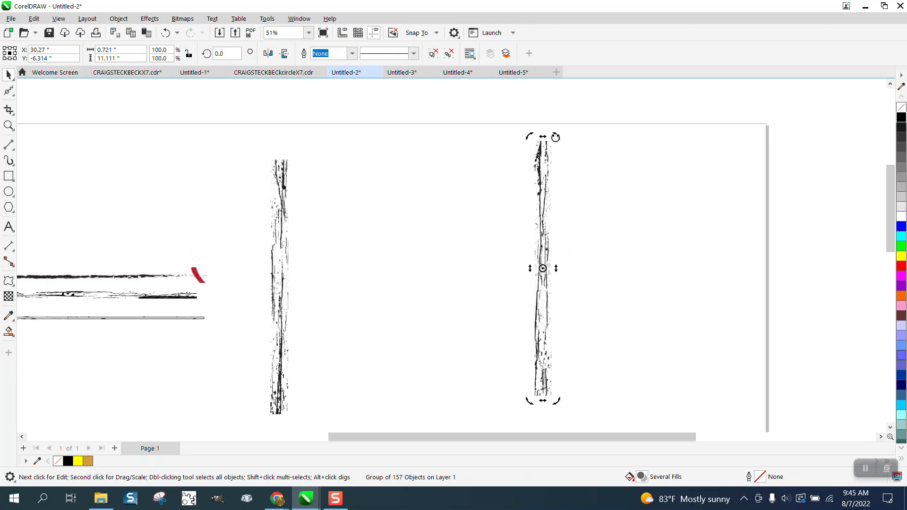
pyautogui.moveTo(556, 137)
pyautogui.mouseDown()
pyautogui.moveTo(431, 190)
pyautogui.moveTo(411, 265)
pyautogui.mouseUp()
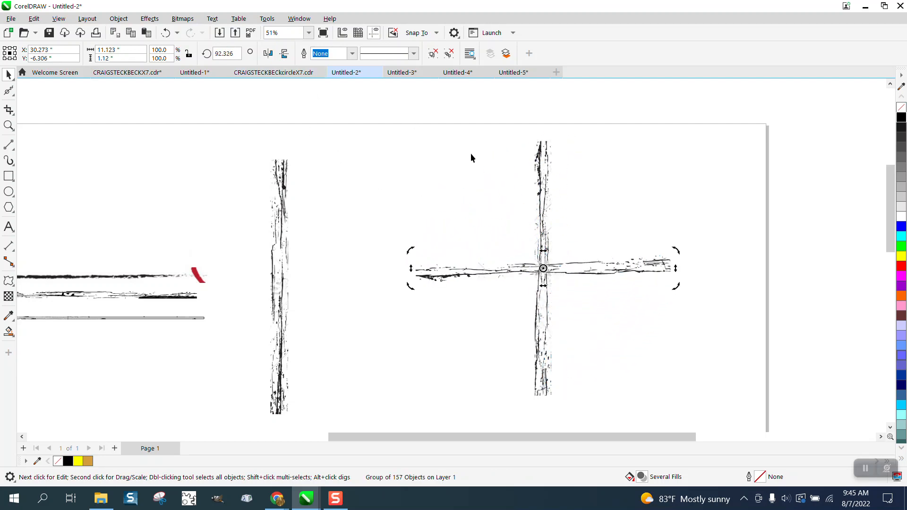
pyautogui.click(542, 180)
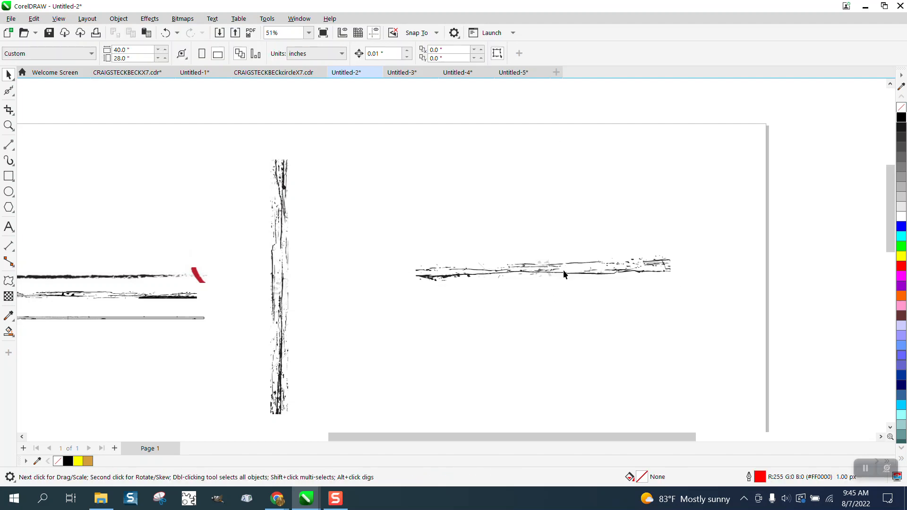
# Set the traced strip's rotation angle to 90 degrees
pyautogui.click(496, 277)
pyautogui.click(226, 53)
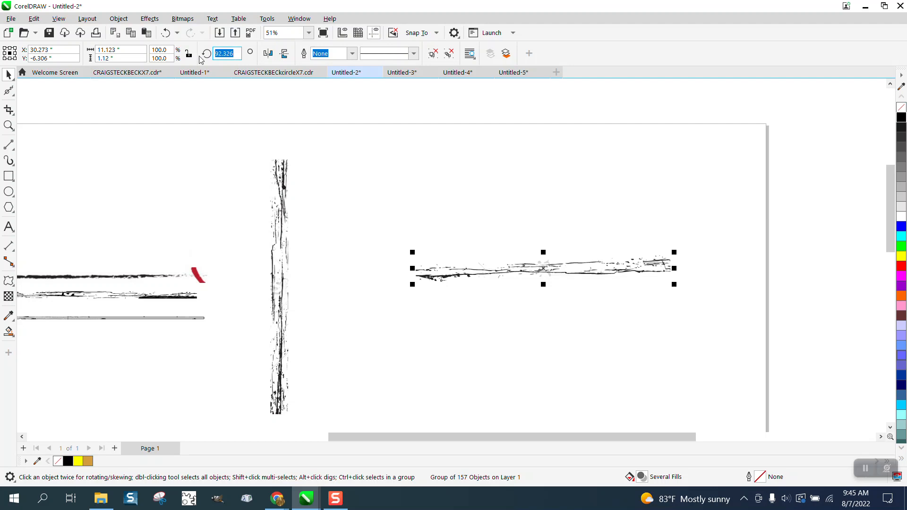
pyautogui.write('90')
pyautogui.press('Return')
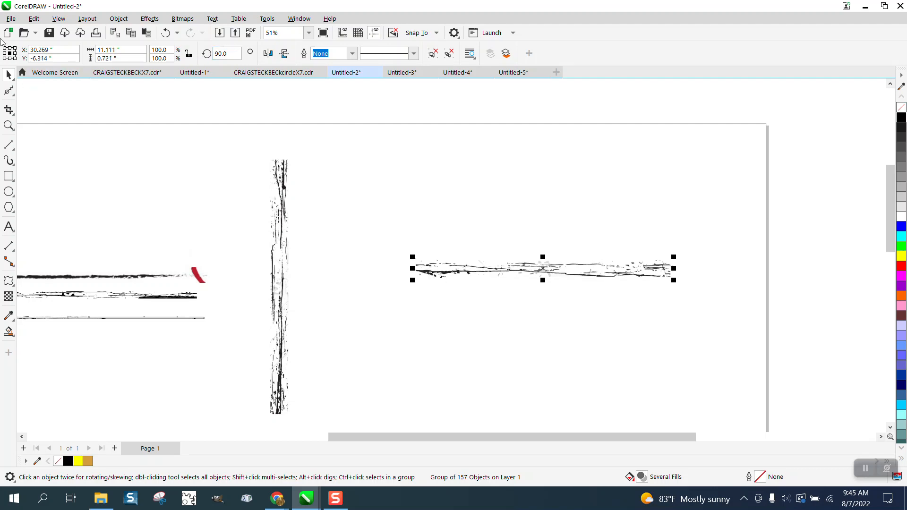
# Fill the whole traced group of the horizontal strip with solid black
pyautogui.click(8, 125)
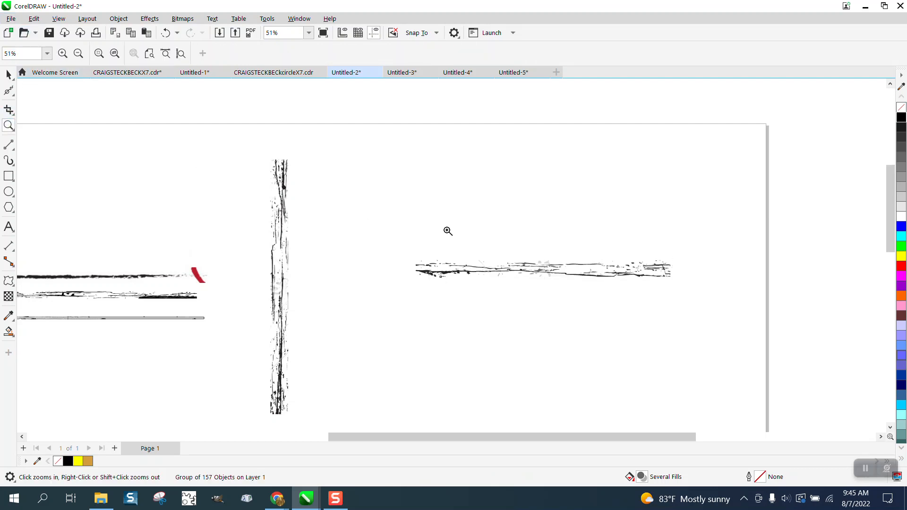
pyautogui.scroll(5, 552, 278)
pyautogui.scroll(-4, 435, 196)
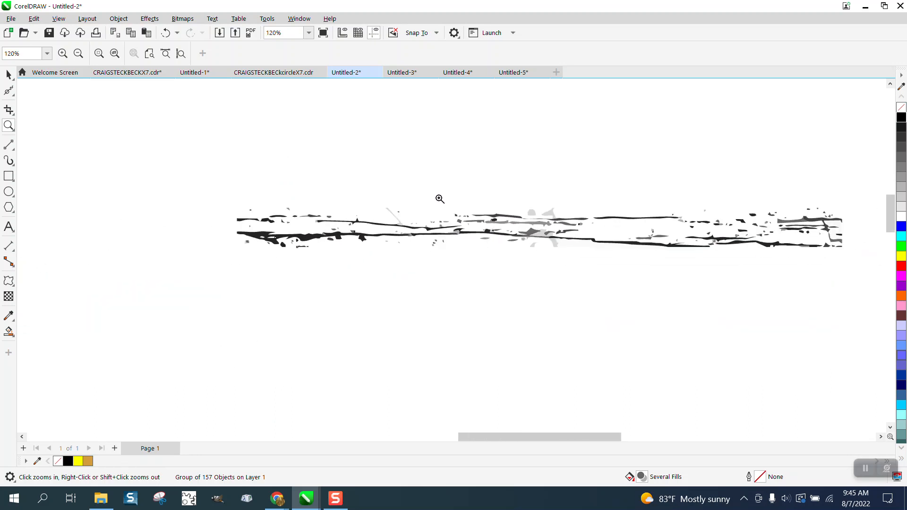
pyautogui.click(14, 79)
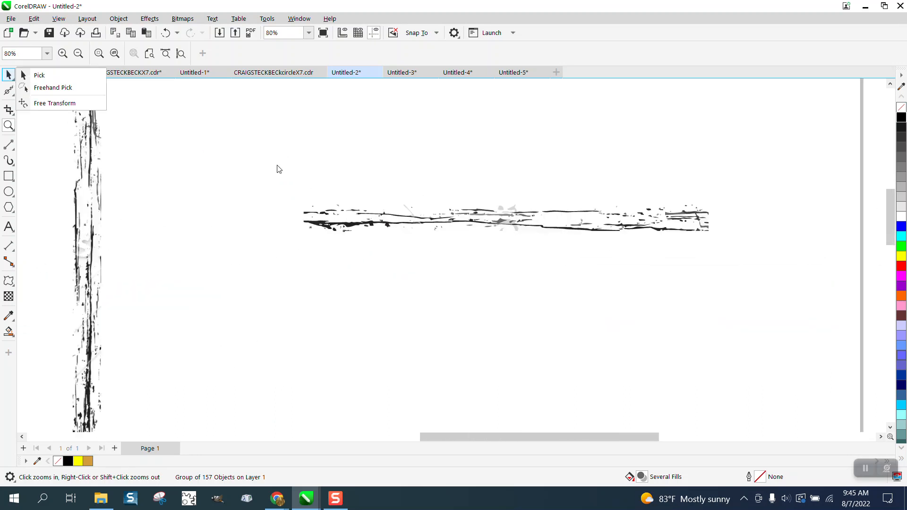
pyautogui.moveTo(273, 168); pyautogui.dragTo(730, 271)
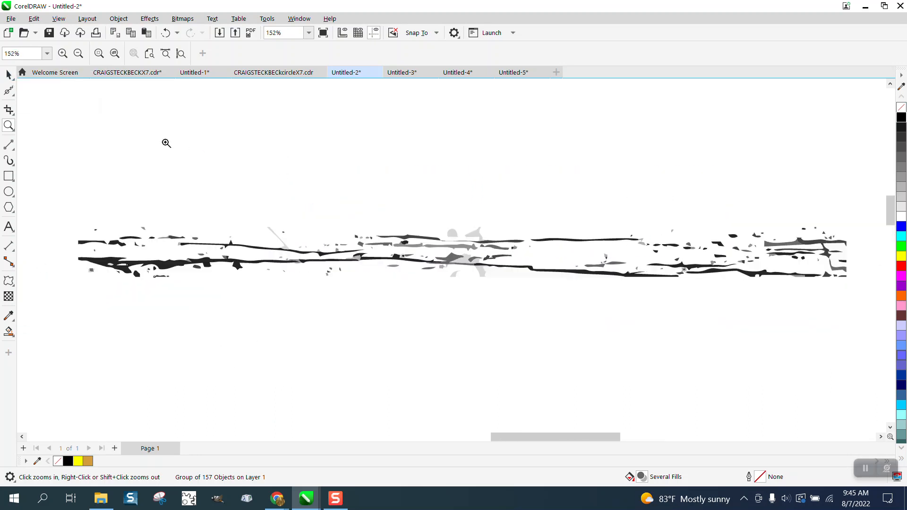
pyautogui.doubleClick(9, 75)
pyautogui.moveTo(62, 154); pyautogui.dragTo(706, 267)
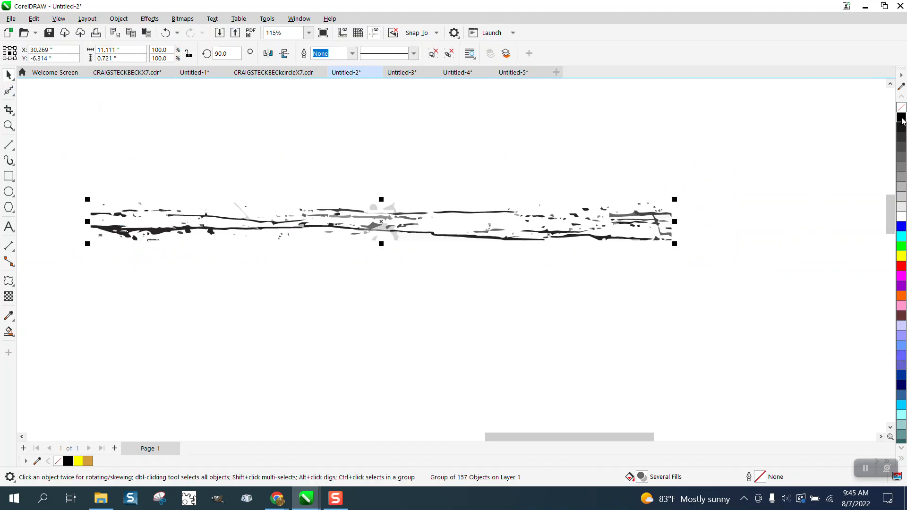
pyautogui.click(902, 121)
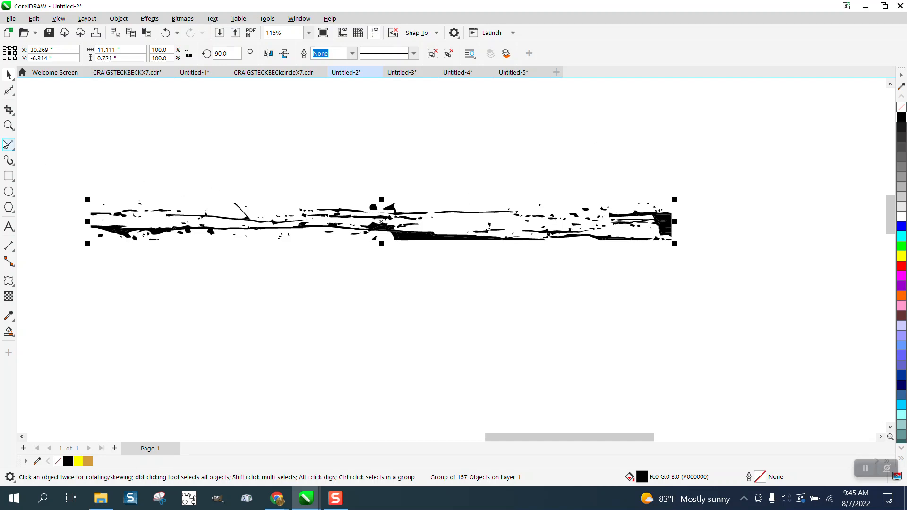
# Overlay a duplicate of the black strip, mirrored horizontally and vertically and shifted about 0.36 inches down
pyautogui.click(8, 125)
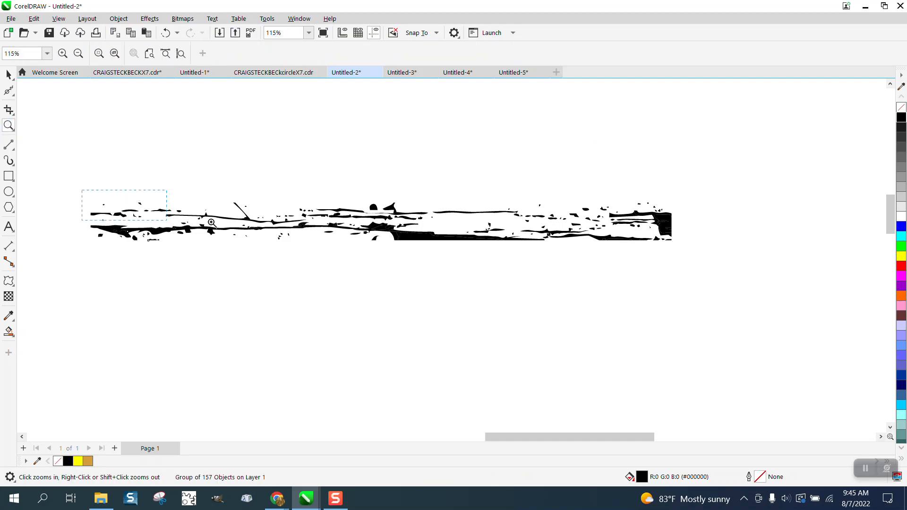
pyautogui.moveTo(211, 222); pyautogui.dragTo(731, 268)
pyautogui.scroll(-2, 561, 232)
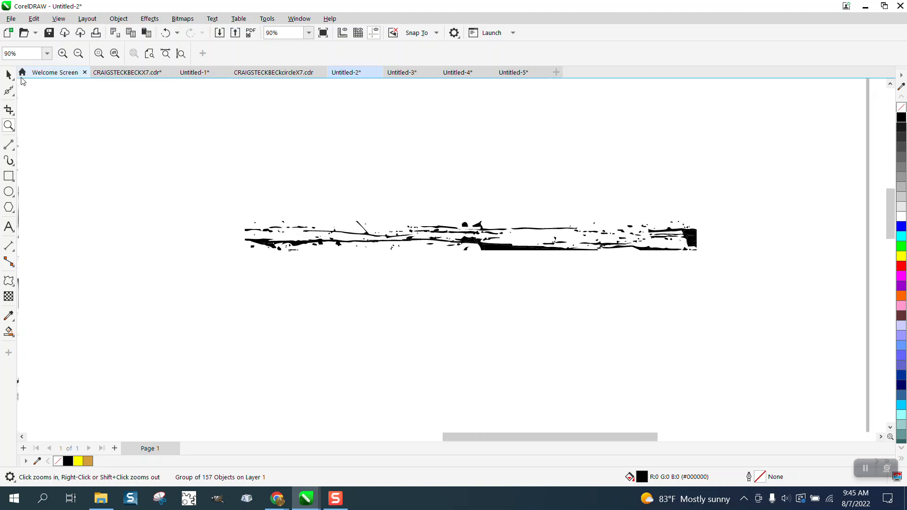
pyautogui.click(8, 74)
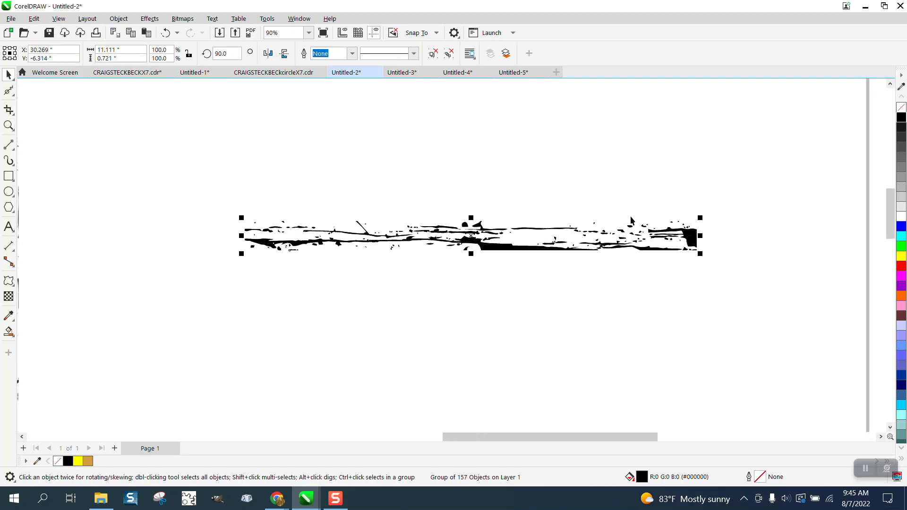
pyautogui.click(267, 54)
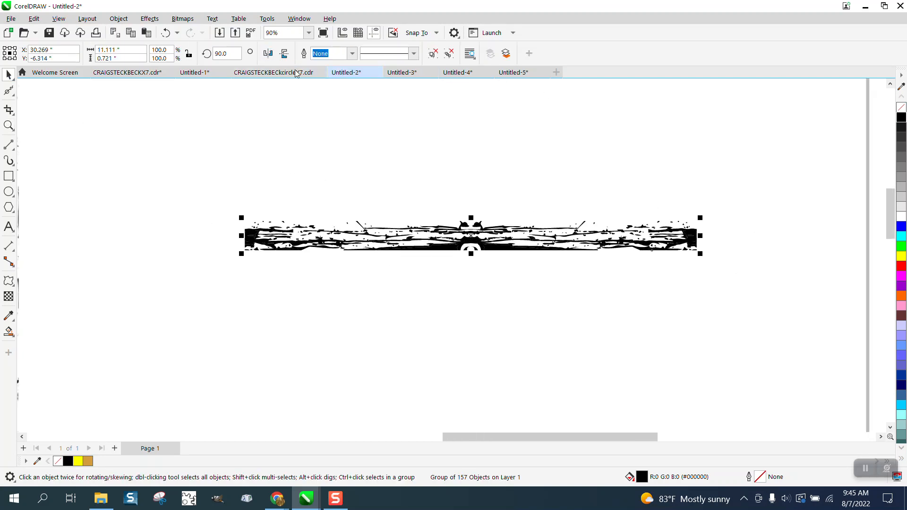
pyautogui.moveTo(476, 260)
pyautogui.mouseDown()
pyautogui.moveTo(482, 242)
pyautogui.moveTo(485, 262)
pyautogui.mouseUp()
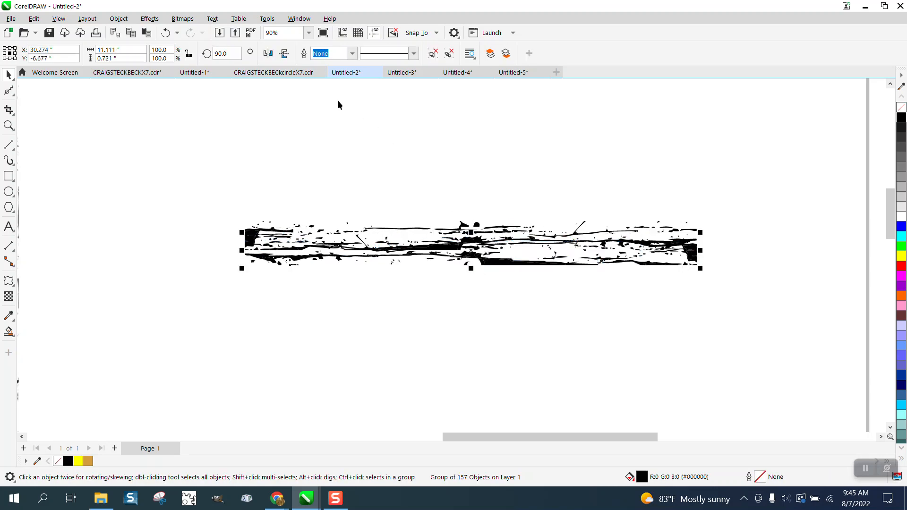
pyautogui.click(284, 53)
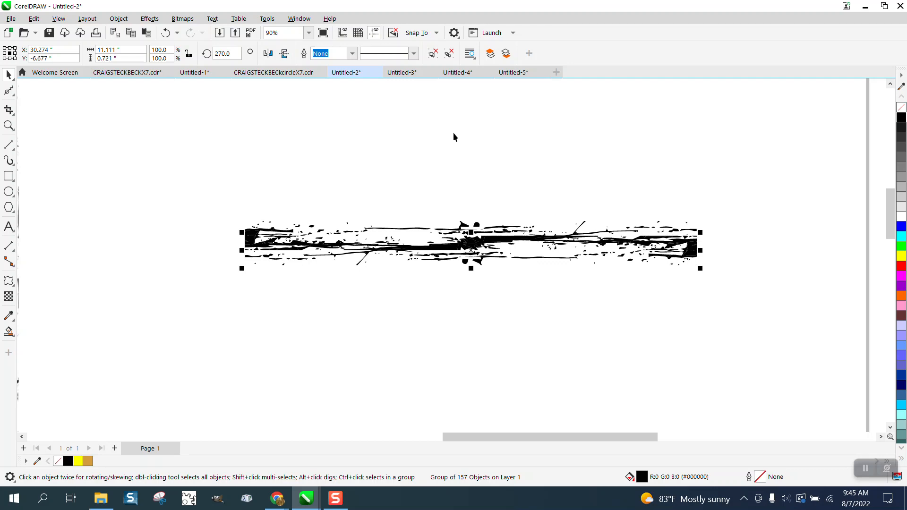
# Group the two overlapping strips and squash the group vertically to about 0.54 inches high
pyautogui.moveTo(220, 189); pyautogui.dragTo(792, 303)
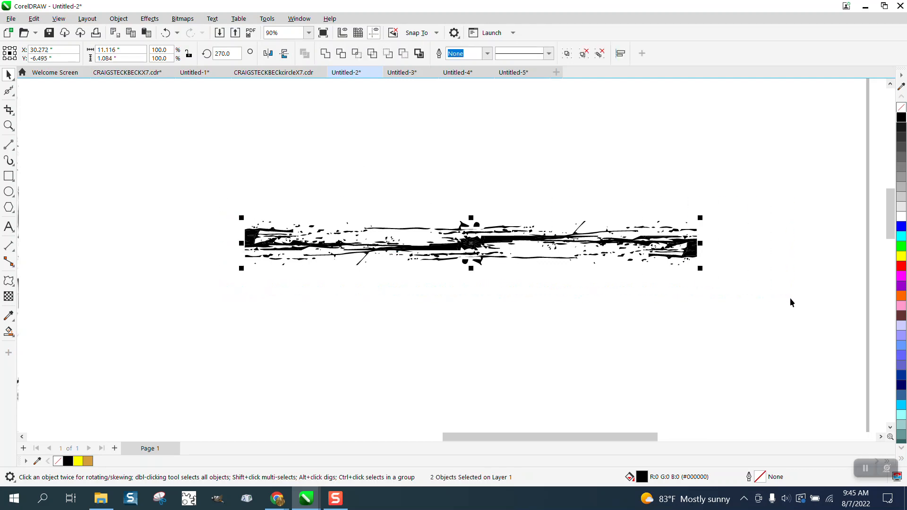
pyautogui.hotkey('ctrl', 'g')
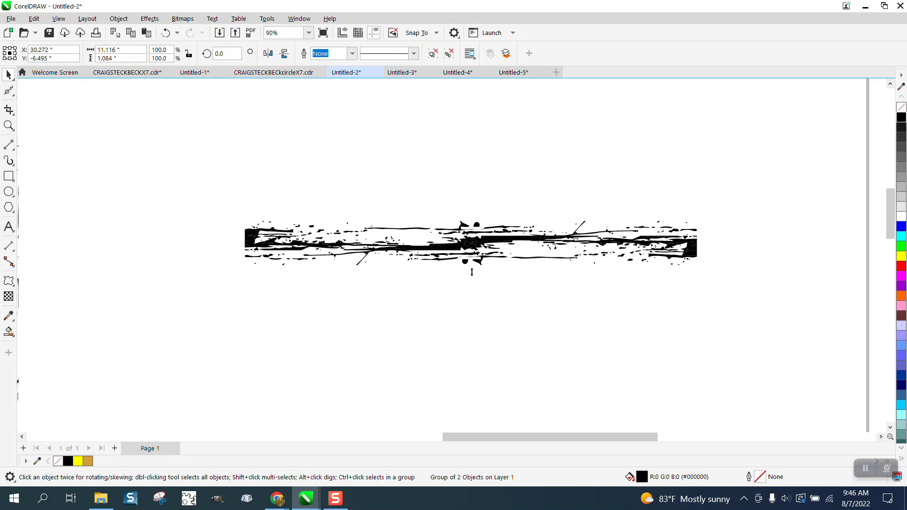
pyautogui.moveTo(471, 268); pyautogui.dragTo(471, 246)
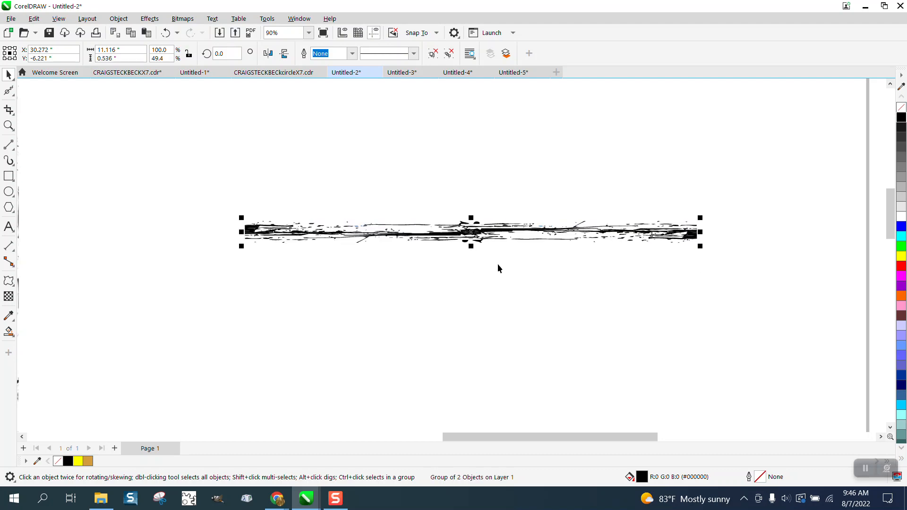
# Try to roughen the grouped strip using the Roughen tool with a 1-inch nib
pyautogui.click(13, 100)
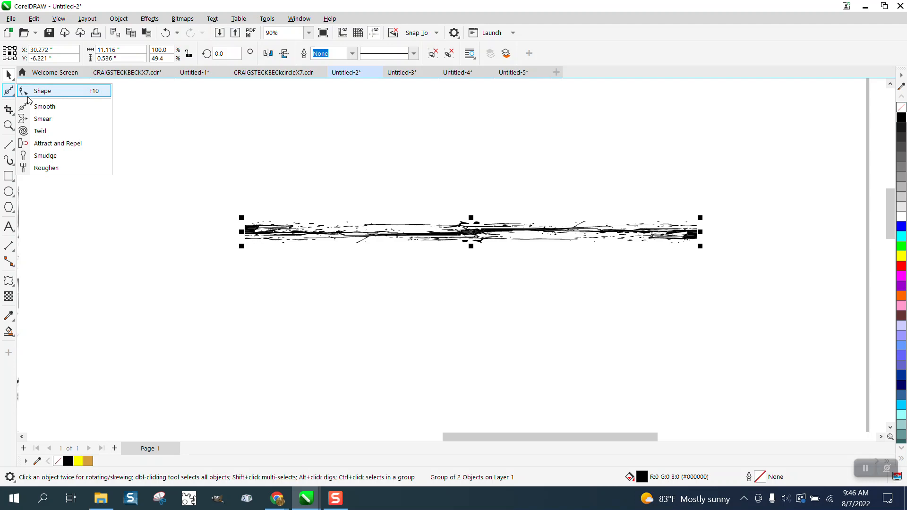
pyautogui.click(43, 168)
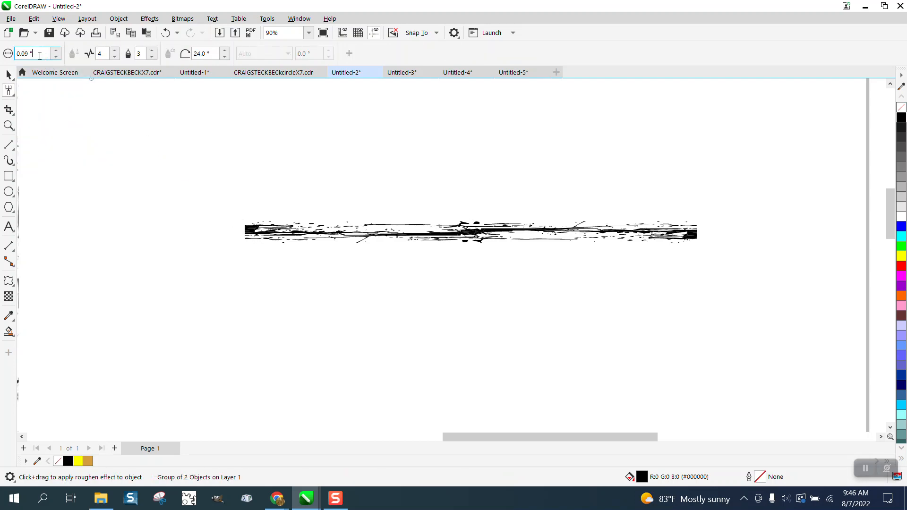
pyautogui.click(29, 54)
pyautogui.write('1')
pyautogui.press('Return')
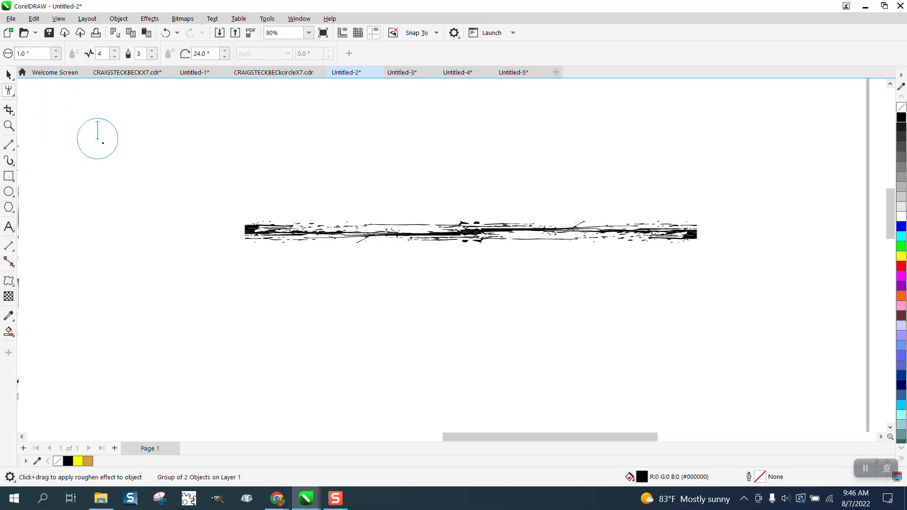
pyautogui.click(256, 234)
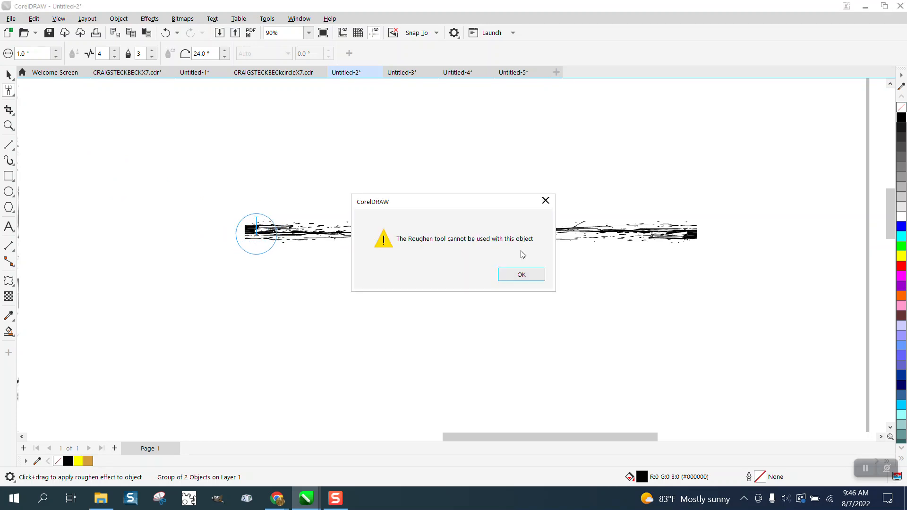
pyautogui.click(500, 273)
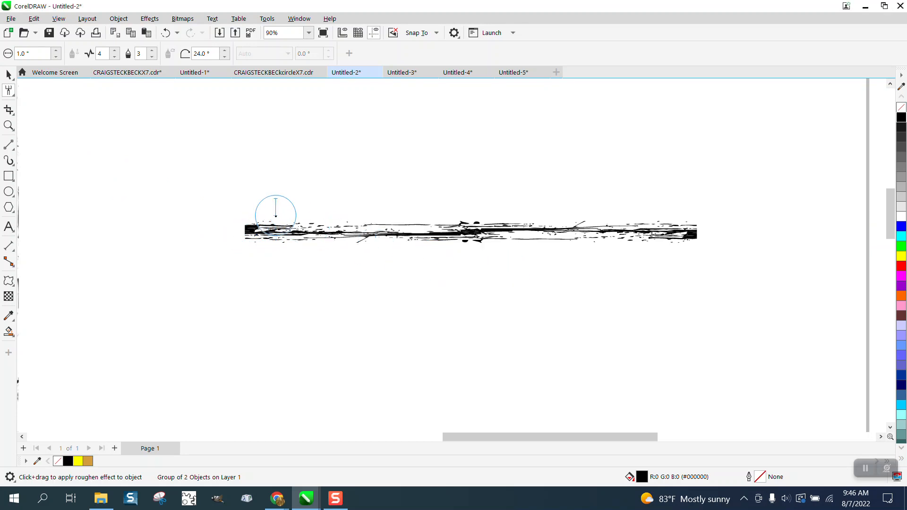
pyautogui.click(282, 232)
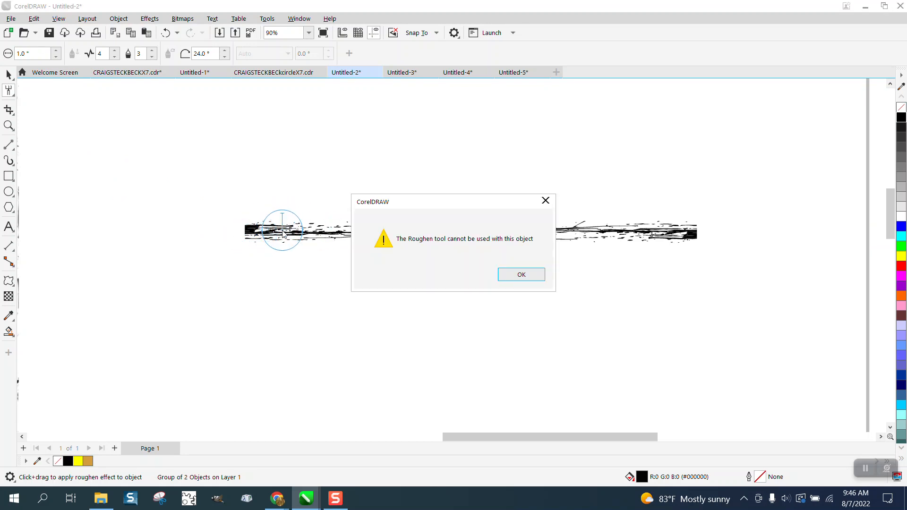
pyautogui.click(521, 274)
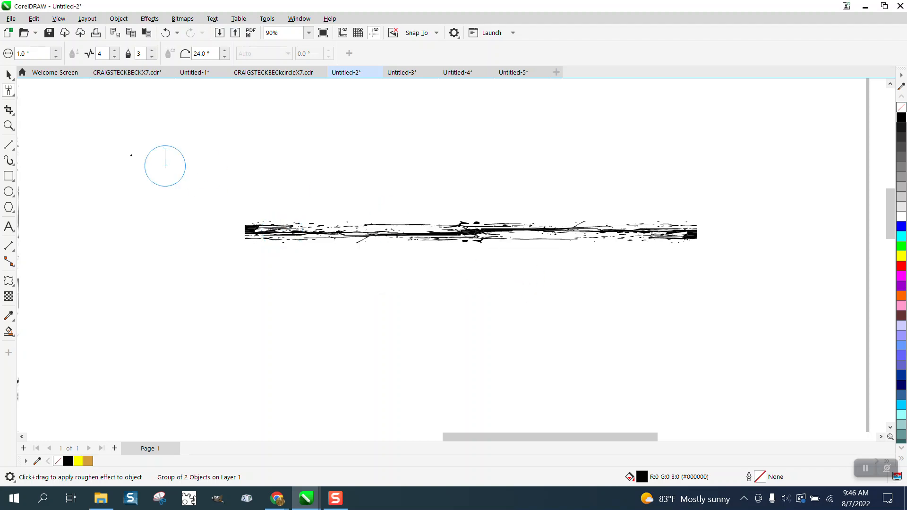
# Ungroup the combined strip into its two mirrored halves
pyautogui.click(8, 125)
pyautogui.moveTo(389, 256); pyautogui.dragTo(391, 256)
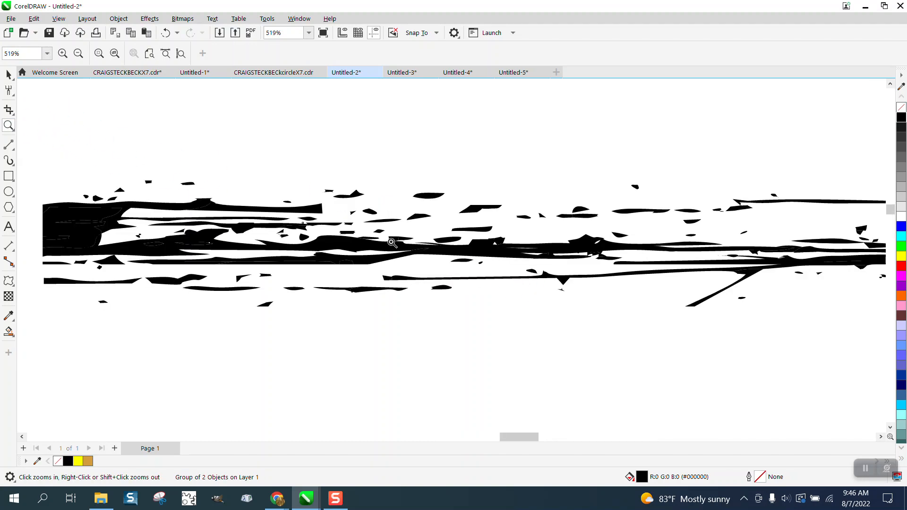
pyautogui.scroll(-1, 341, 187)
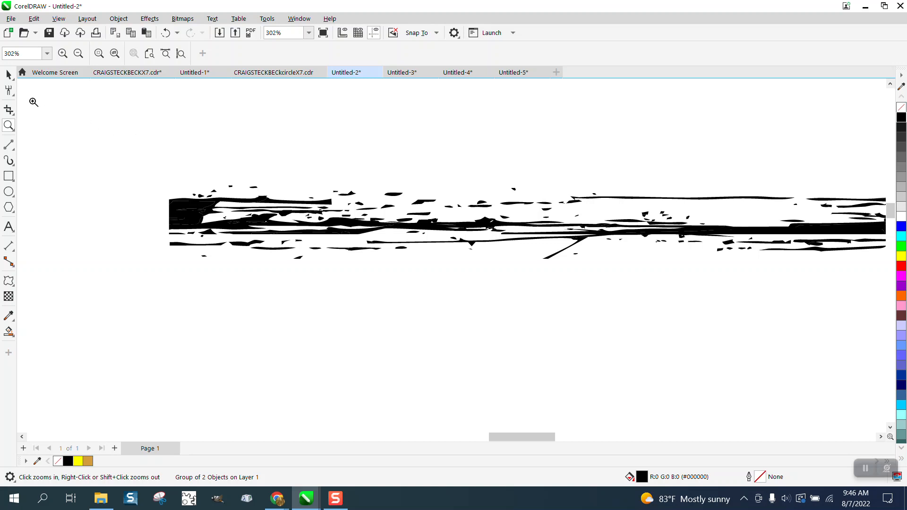
pyautogui.click(13, 93)
pyautogui.click(40, 86)
pyautogui.click(8, 75)
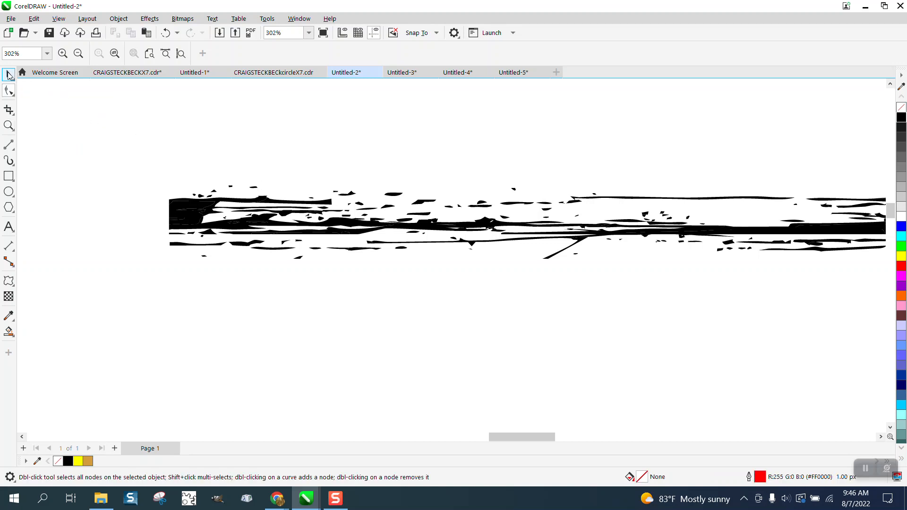
pyautogui.click(378, 230)
pyautogui.click(118, 18)
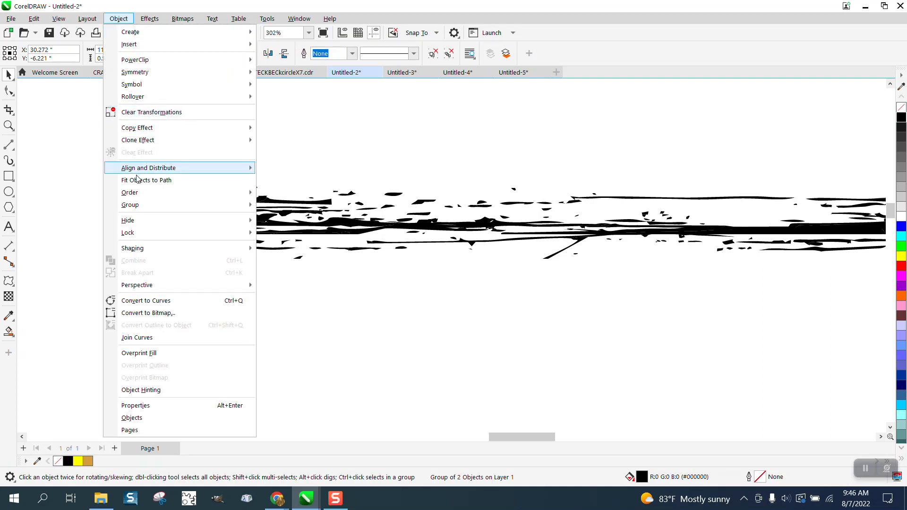
pyautogui.moveTo(139, 204)
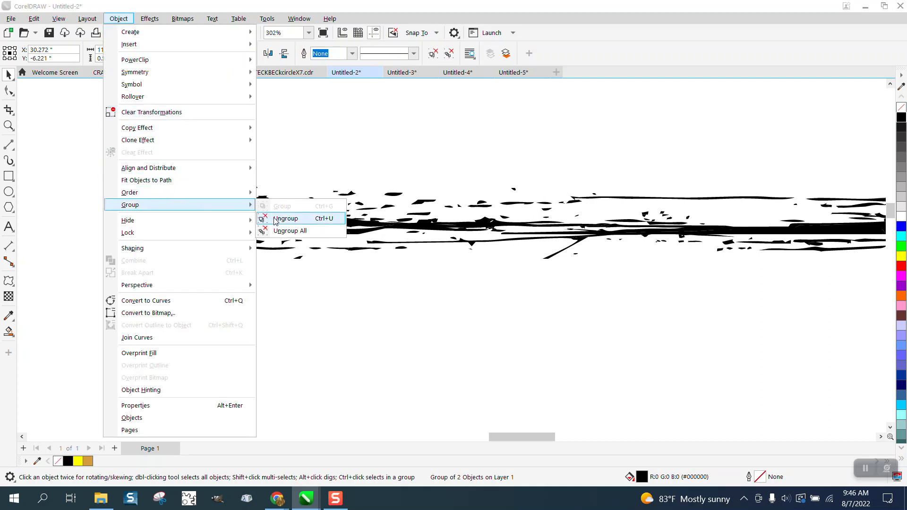
pyautogui.click(285, 219)
# Select both overlapping strips and ungroup everything in them into individual curves
pyautogui.click(8, 126)
pyautogui.moveTo(323, 178); pyautogui.dragTo(565, 278)
pyautogui.click(9, 90)
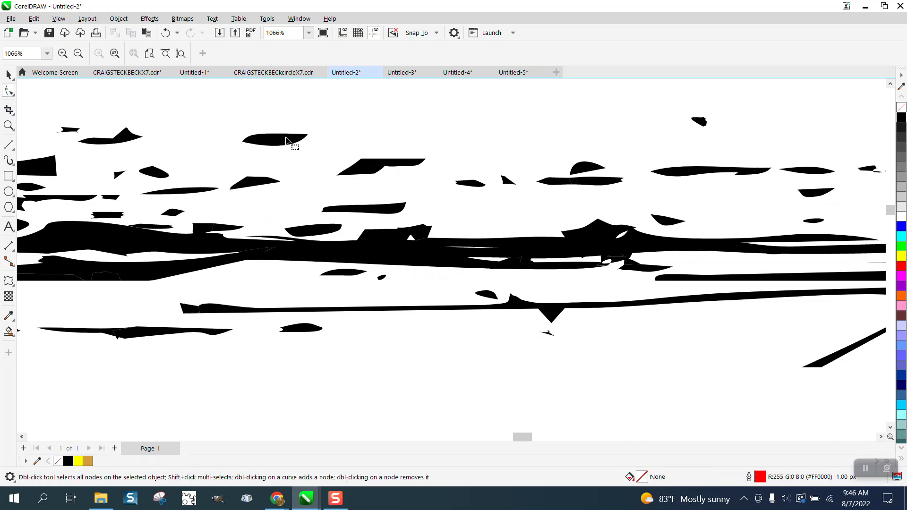
pyautogui.scroll(-1, 302, 146)
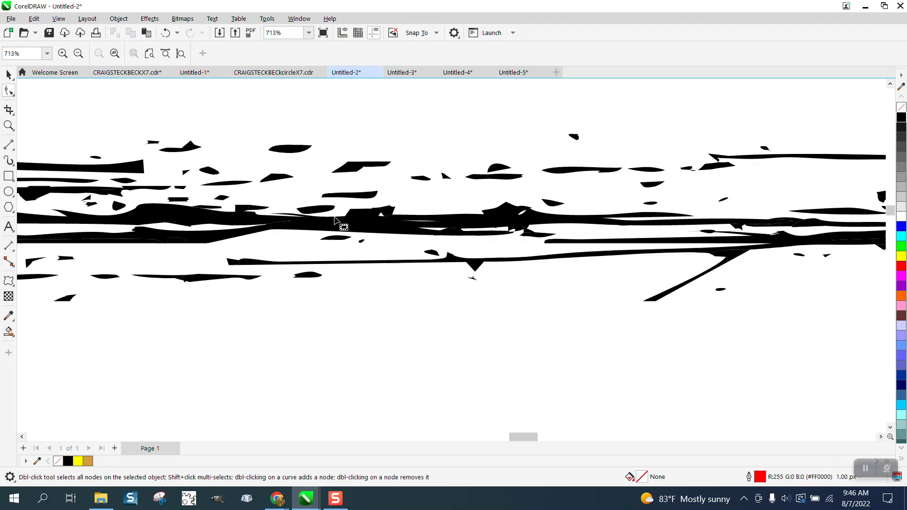
pyautogui.click(4, 75)
pyautogui.click(7, 75)
pyautogui.scroll(-5, 261, 121)
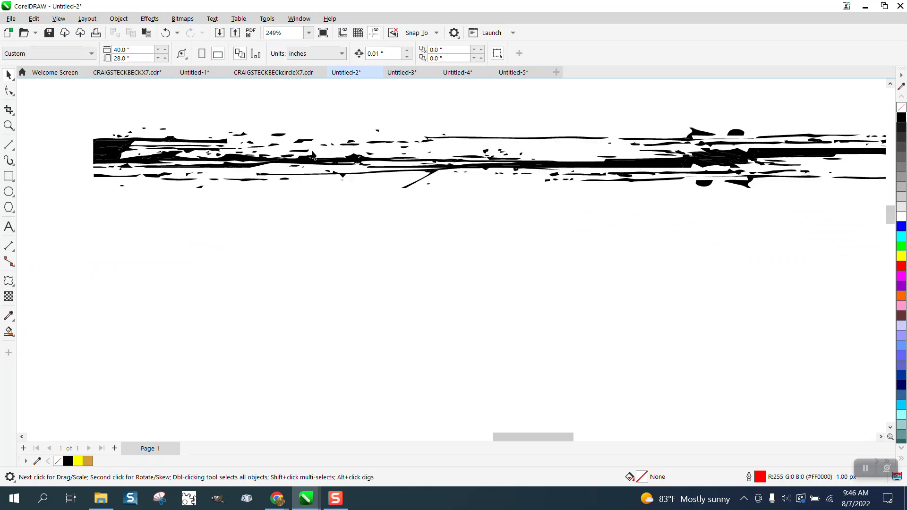
pyautogui.moveTo(540, 203); pyautogui.dragTo(857, 229)
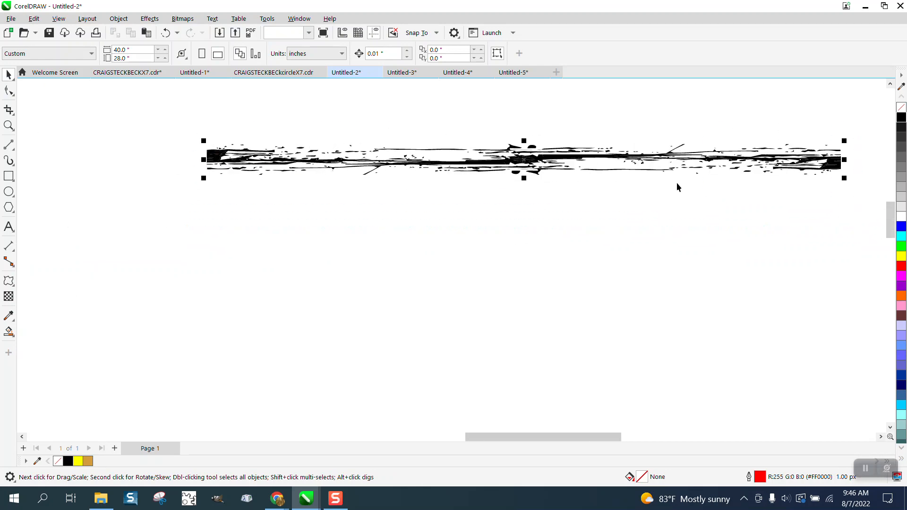
pyautogui.click(118, 18)
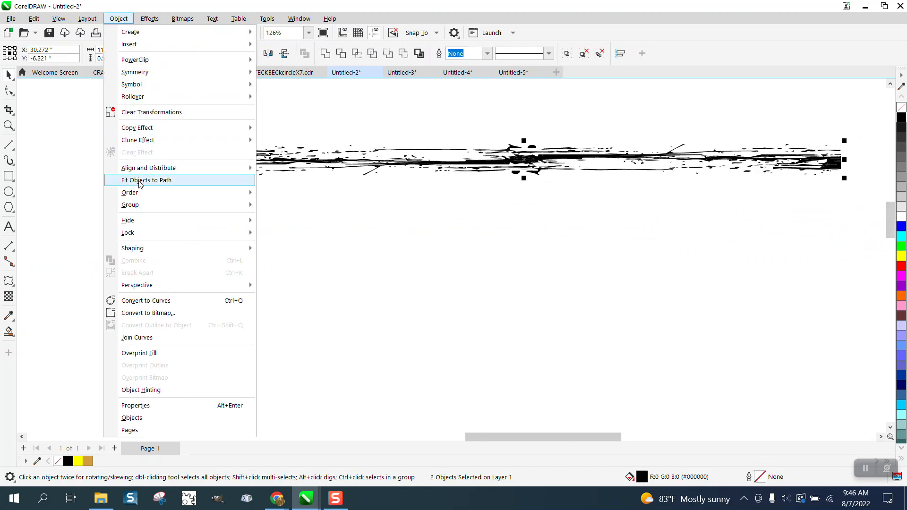
pyautogui.moveTo(140, 206)
pyautogui.click(283, 229)
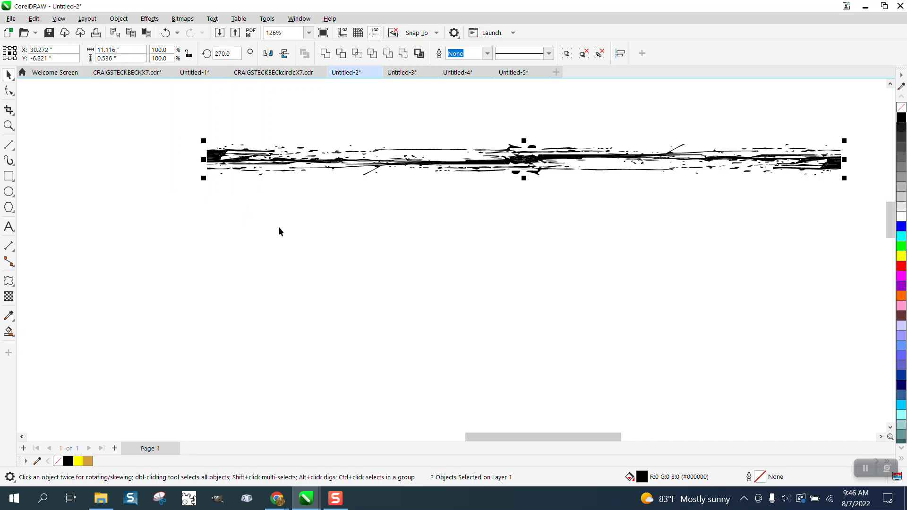
# Stretch several small specks along the strip's upper edge to the left by moving their nodes with the Shape tool
pyautogui.click(9, 126)
pyautogui.moveTo(212, 138); pyautogui.dragTo(386, 188)
pyautogui.click(8, 91)
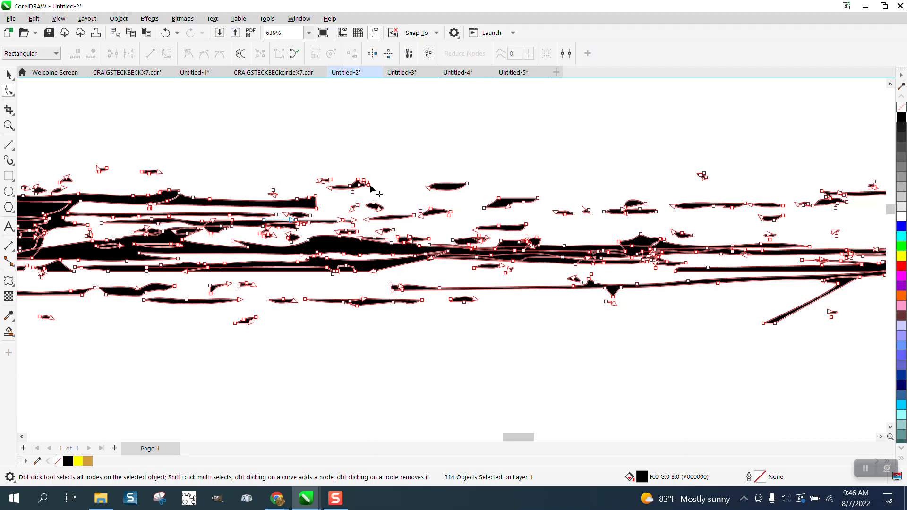
pyautogui.moveTo(369, 185)
pyautogui.mouseDown()
pyautogui.moveTo(421, 180)
pyautogui.moveTo(364, 186)
pyautogui.mouseUp()
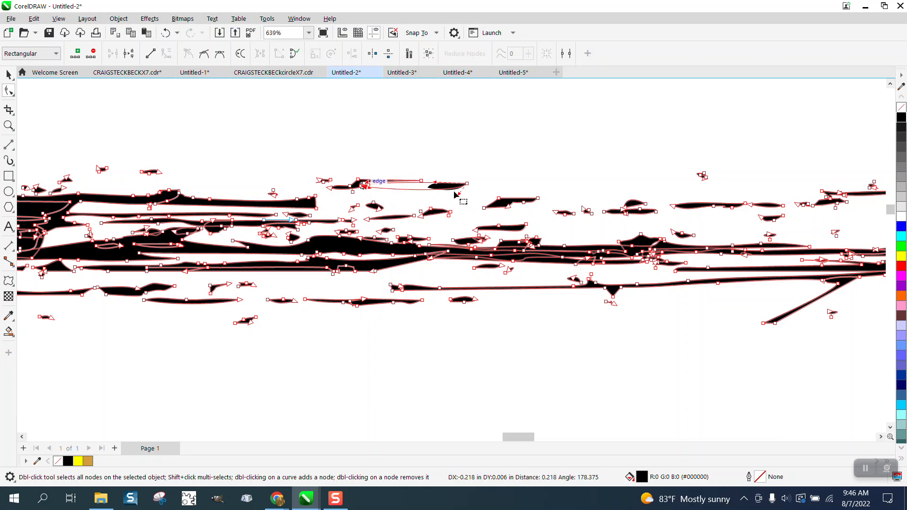
pyautogui.moveTo(482, 208); pyautogui.dragTo(459, 208)
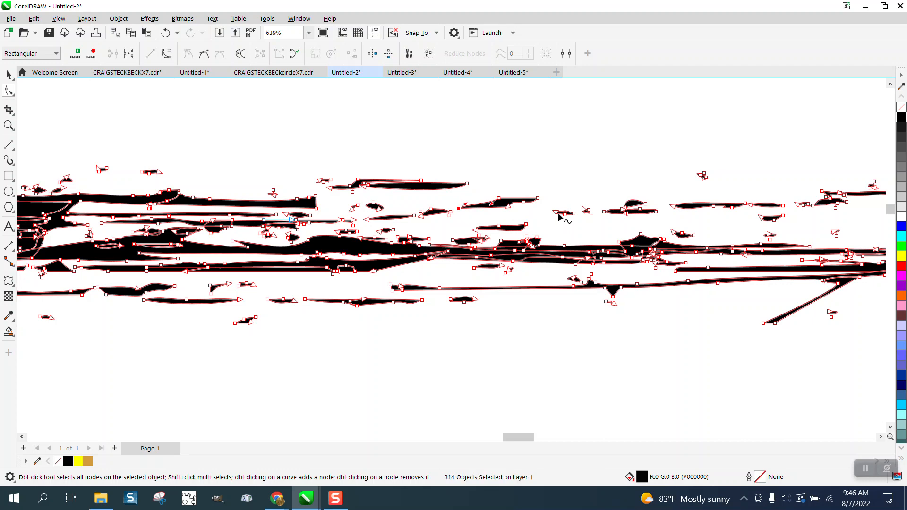
pyautogui.moveTo(554, 212); pyautogui.dragTo(525, 212)
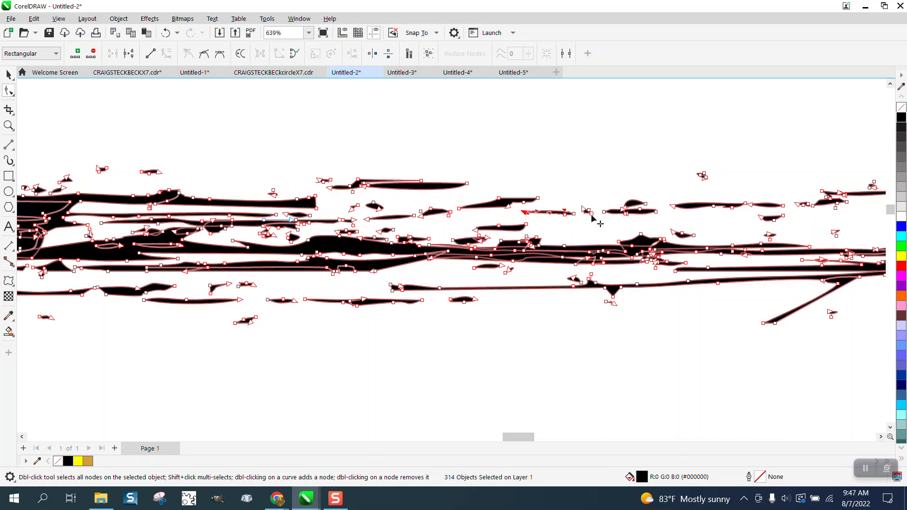
pyautogui.moveTo(591, 216); pyautogui.dragTo(559, 225)
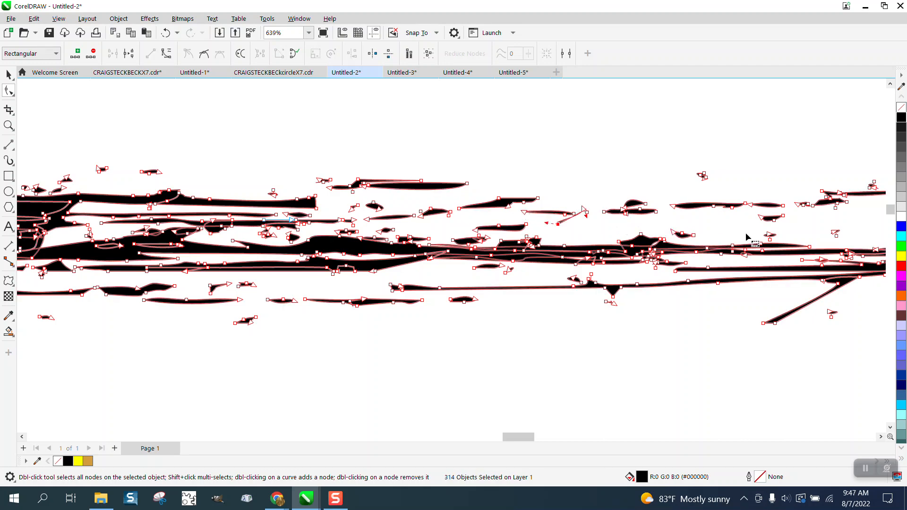
# Shift a small isolated fleck to the left and place a copy of it further along, above the dark central band
pyautogui.moveTo(756, 212); pyautogui.dragTo(787, 232)
pyautogui.click(9, 74)
pyautogui.moveTo(774, 219); pyautogui.dragTo(722, 222)
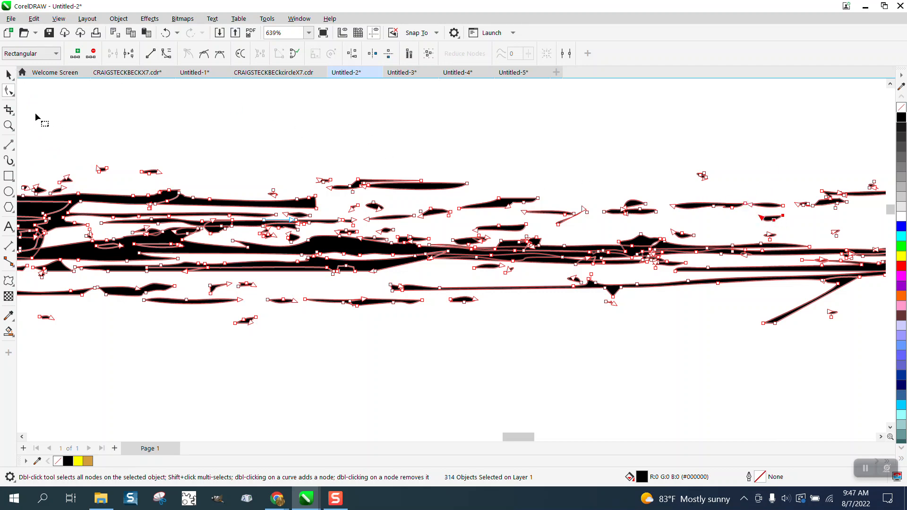
pyautogui.click(10, 76)
pyautogui.click(42, 81)
pyautogui.click(720, 223)
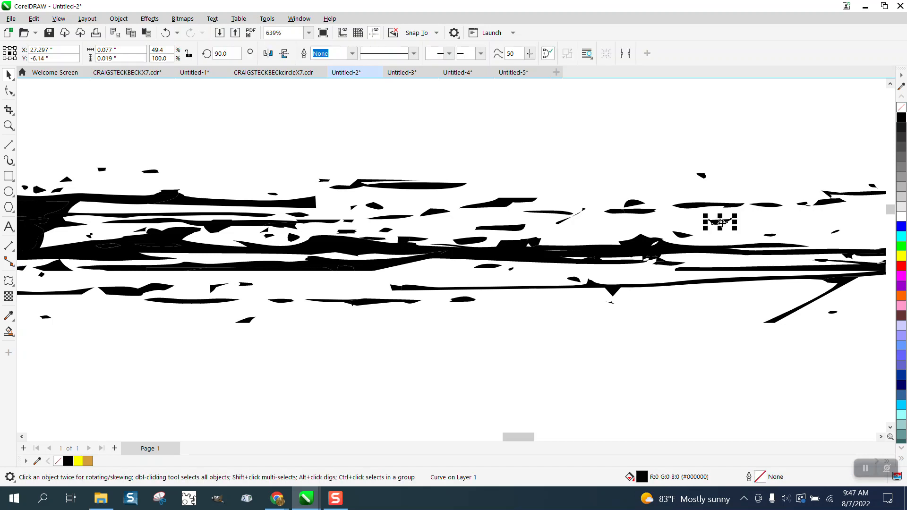
pyautogui.moveTo(722, 223); pyautogui.dragTo(626, 223)
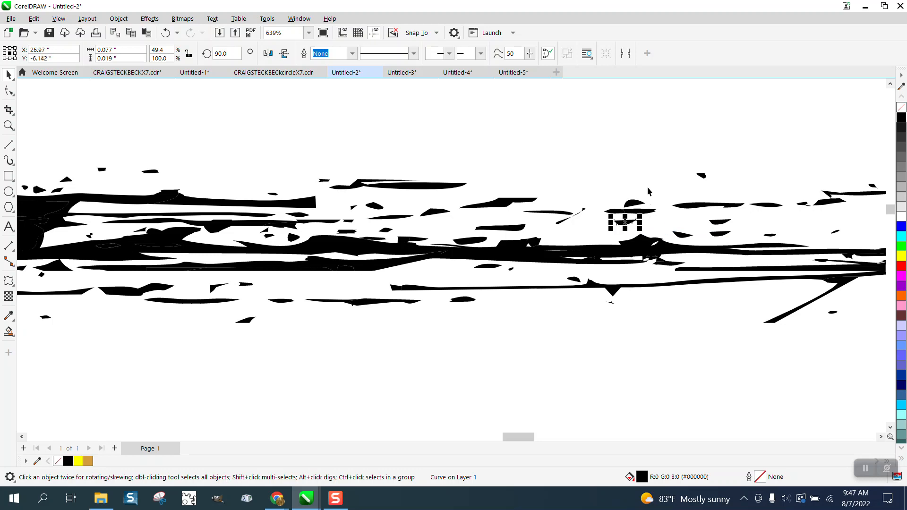
# Stretch the copied fleck above the dark central band to the right by moving its end node with the Shape tool
pyautogui.click(8, 90)
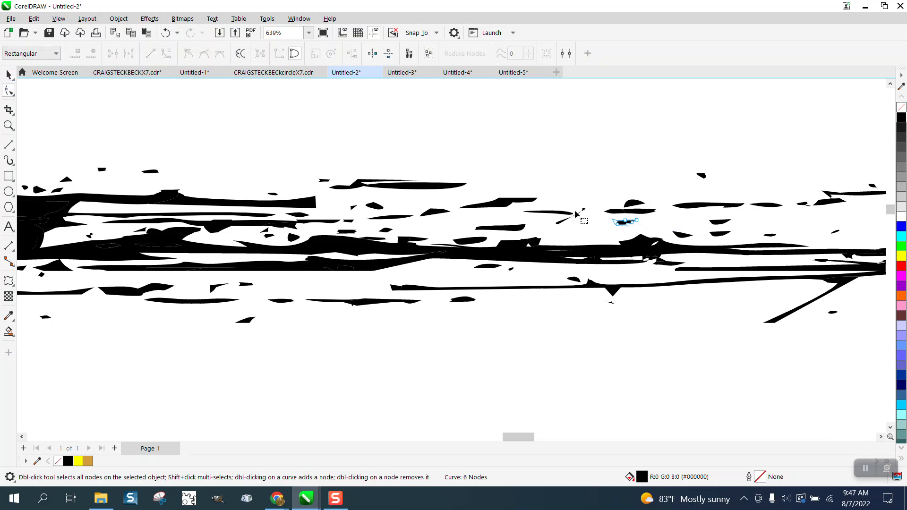
pyautogui.moveTo(636, 220); pyautogui.dragTo(668, 221)
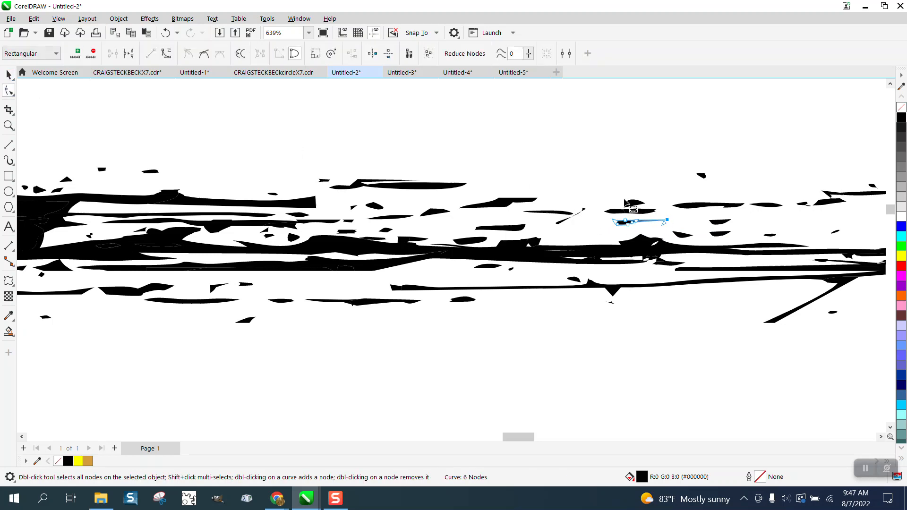
# Scatter about ten copies of the small angular fleck across the white gap between the long thin upper line and the thick central band
pyautogui.scroll(-4, 556, 176)
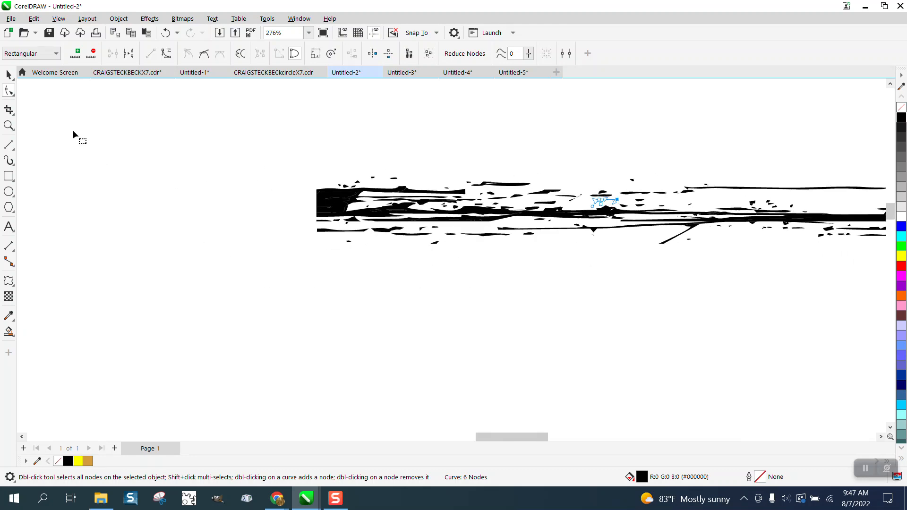
pyautogui.click(8, 125)
pyautogui.moveTo(689, 203); pyautogui.dragTo(822, 271)
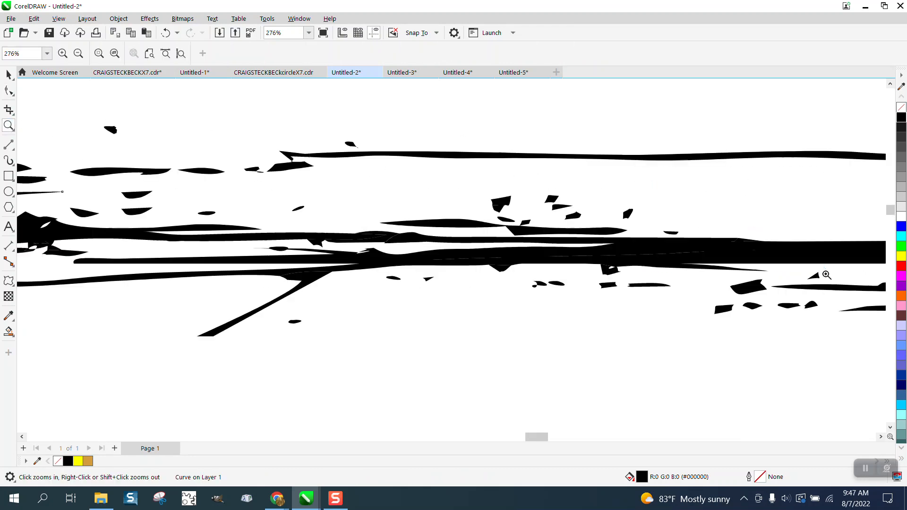
pyautogui.click(8, 75)
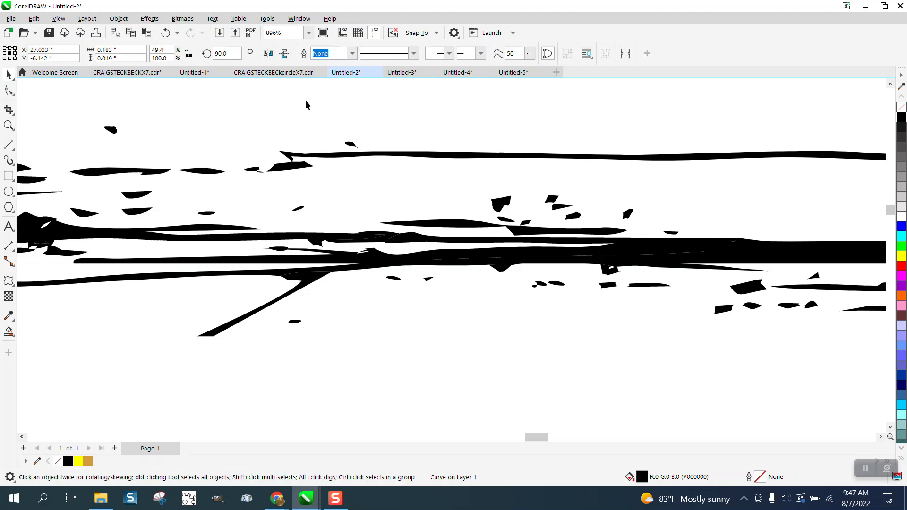
pyautogui.click(274, 203)
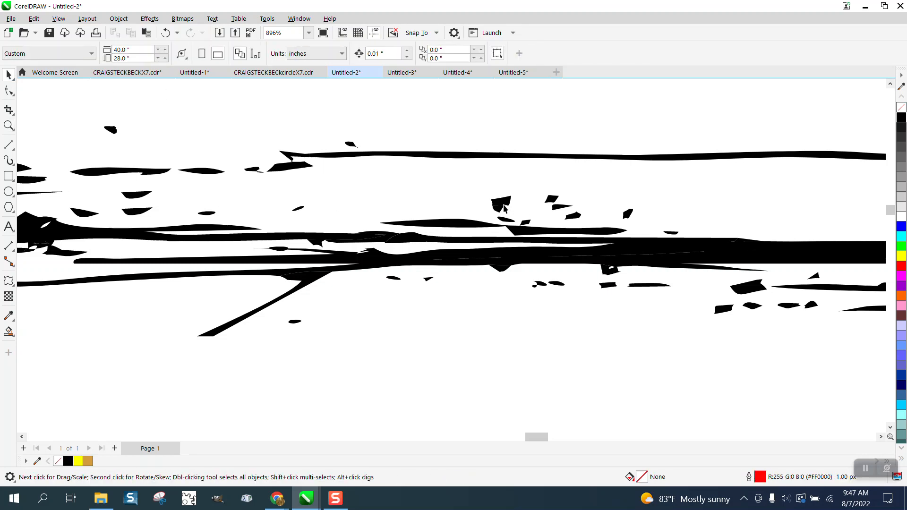
pyautogui.moveTo(504, 208); pyautogui.dragTo(790, 213)
pyautogui.press('space')
pyautogui.press('space')
pyautogui.press('space')
pyautogui.press('space')
pyautogui.press('space')
pyautogui.press('space')
pyautogui.press('space')
pyautogui.press('space')
pyautogui.press('space')
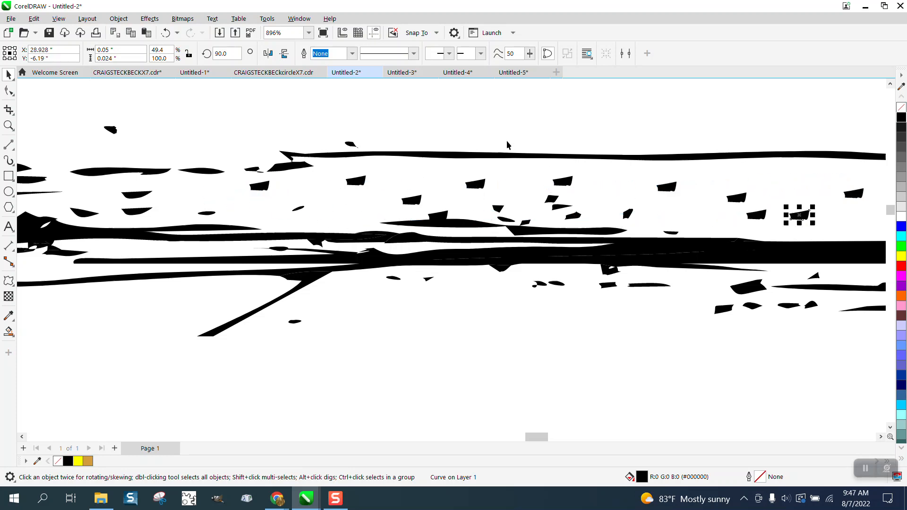
pyautogui.scroll(-4, 448, 124)
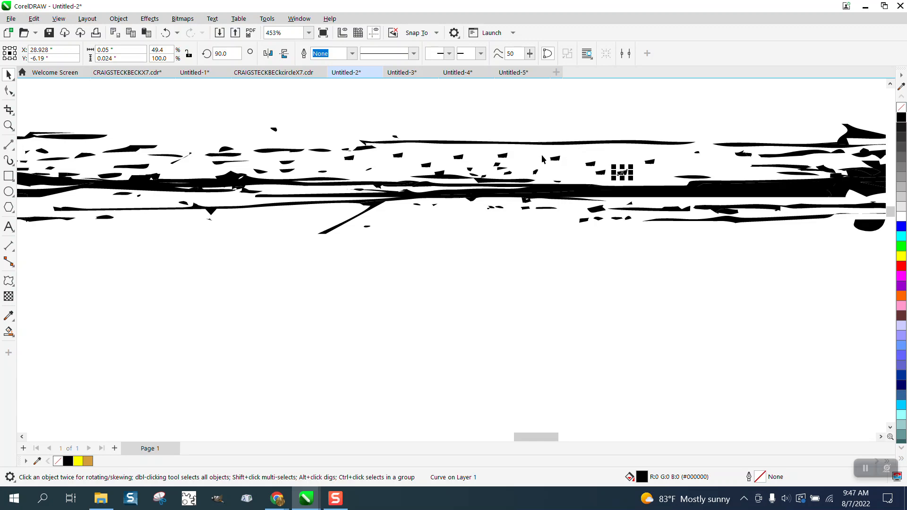
pyautogui.scroll(-6, 525, 170)
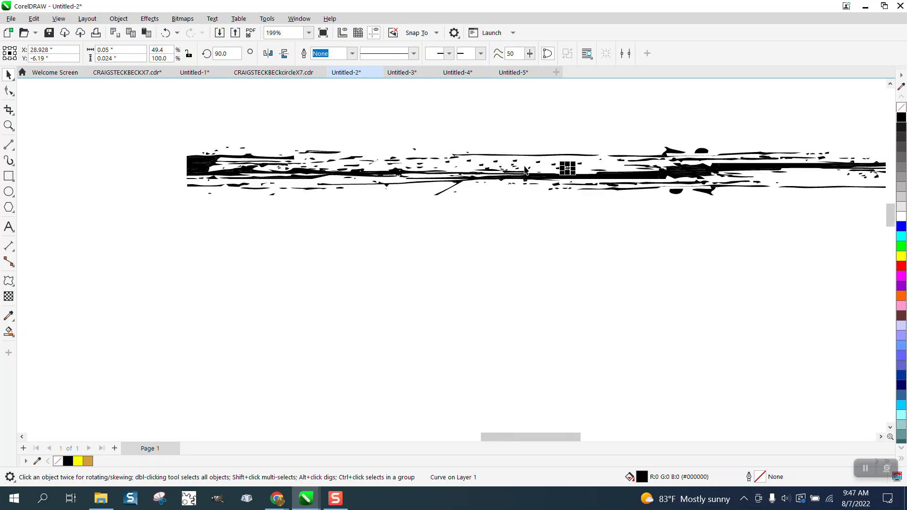
pyautogui.scroll(-2, 525, 170)
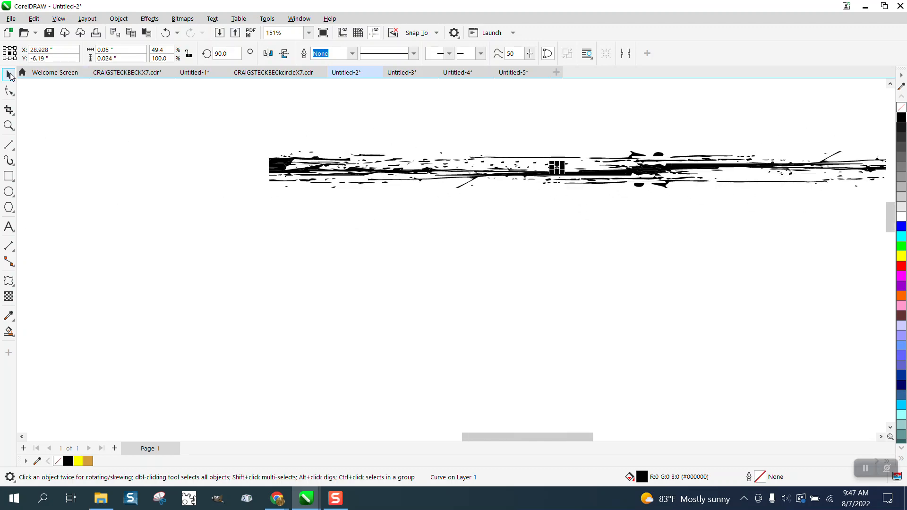
pyautogui.scroll(-6, 302, 128)
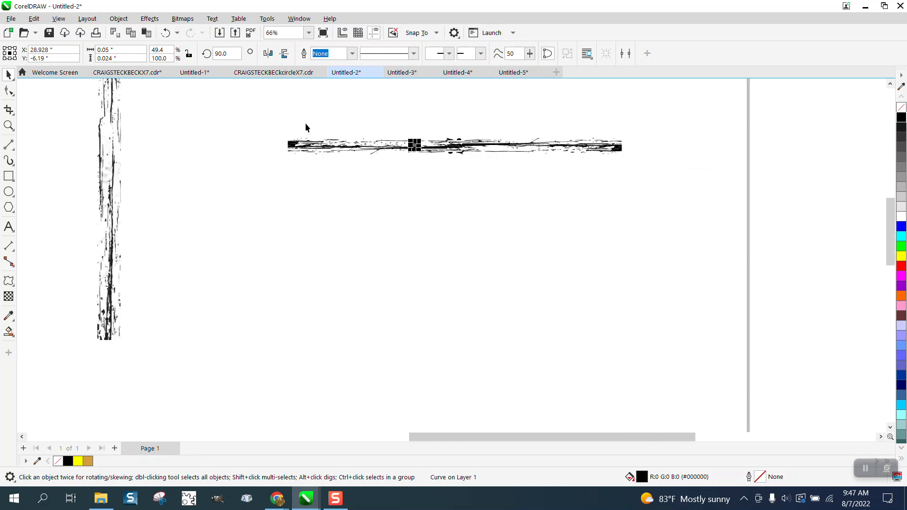